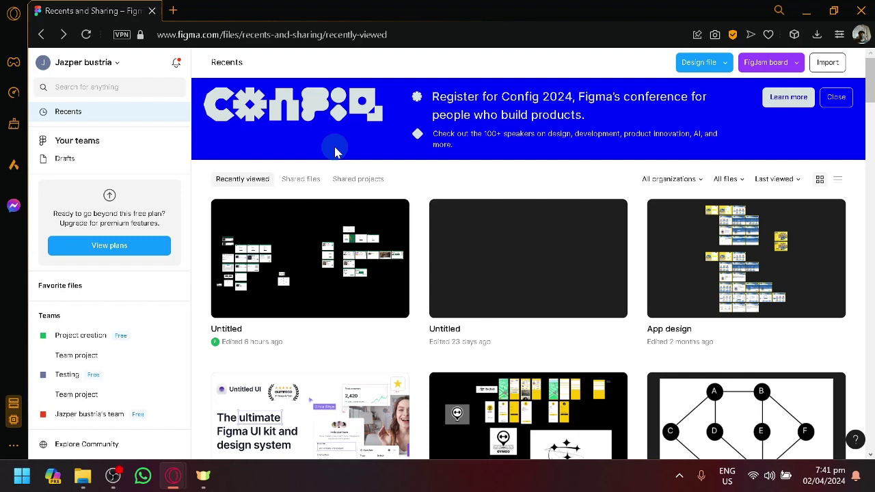
- Open the most recent Untitled design file and examine its sign-up, login and home page frames
double_click(328, 289)
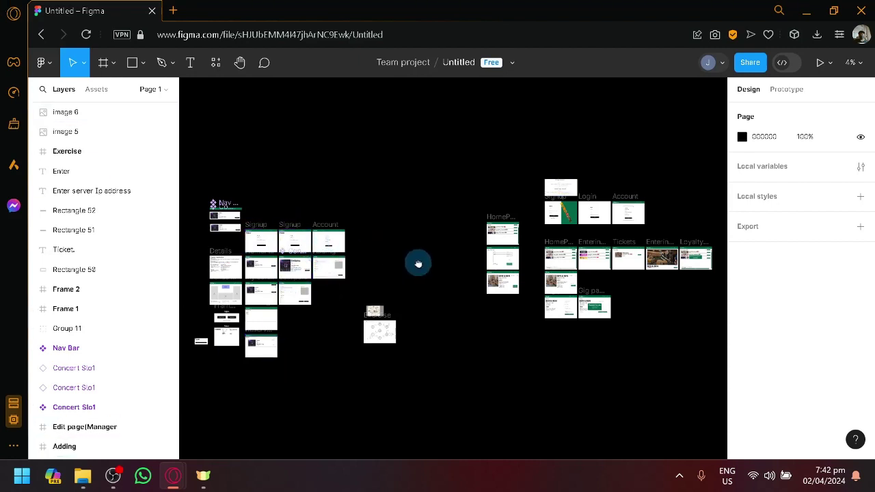
scroll(410, 263, "right", 2)
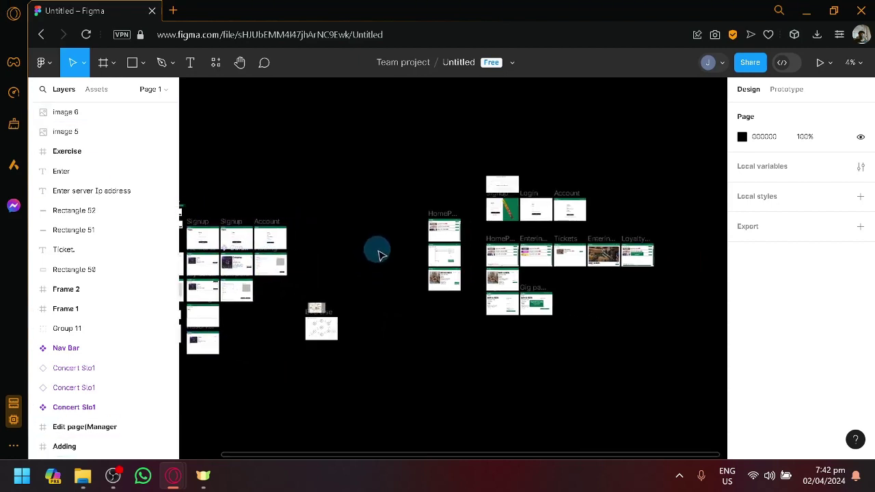
scroll(502, 203, "up", 5)
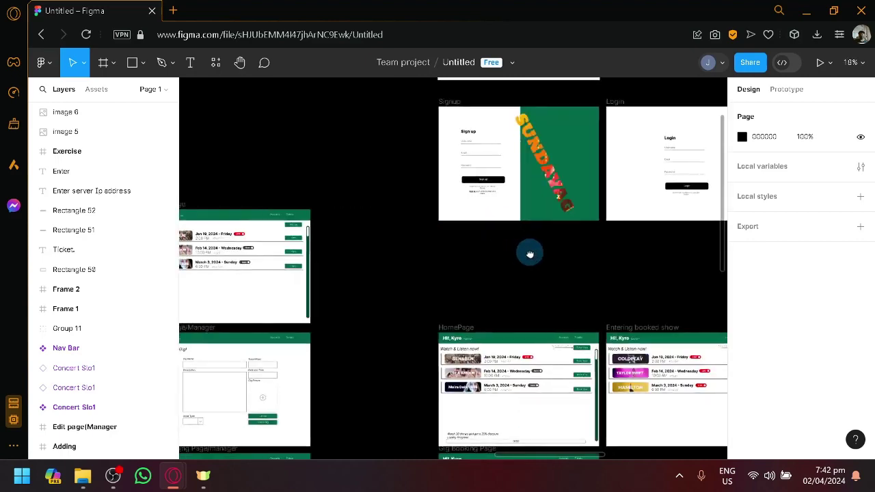
left_click_drag(530, 253, 514, 318)
left_click_drag(445, 355, 651, 354)
left_click_drag(487, 352, 589, 309)
scroll(525, 271, "up", 3)
scroll(526, 272, "up", 1)
scroll(642, 293, "down", 1)
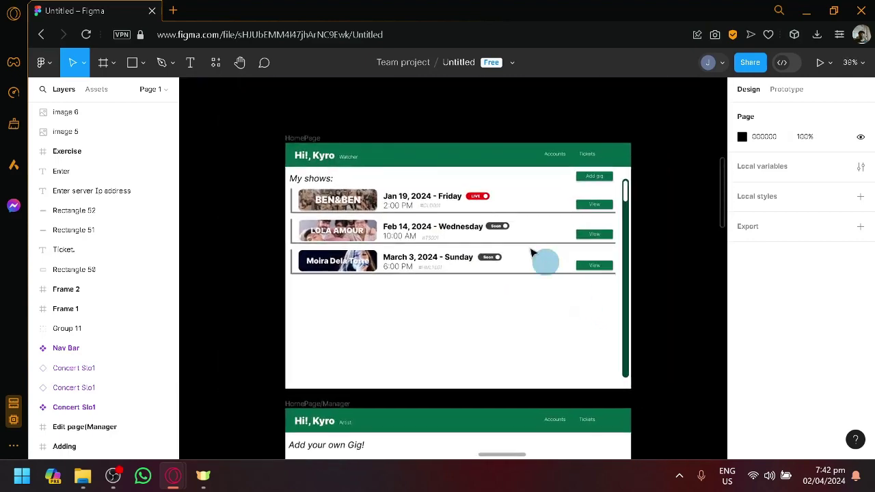
- Move the "My shows" HomePage frame upward and back into line directly above the HomePage/Manager frame
left_click_drag(304, 138, 313, 73)
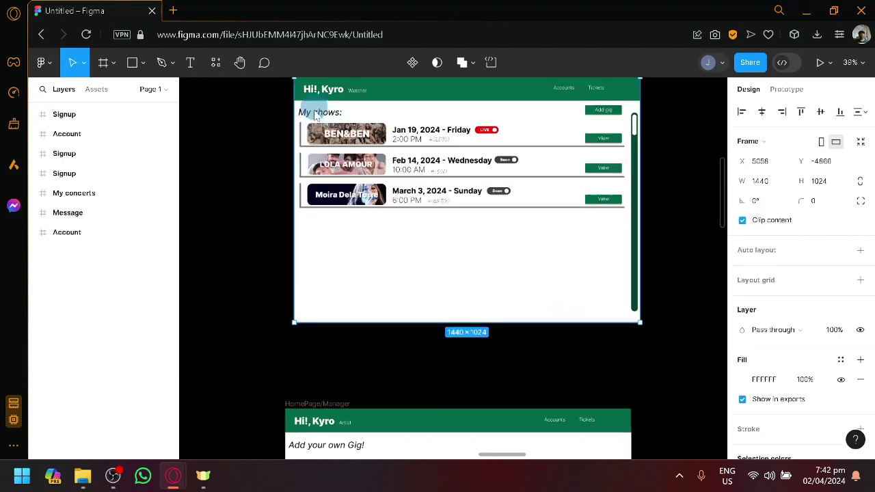
scroll(266, 164, "up", 1)
scroll(266, 164, "right", 1)
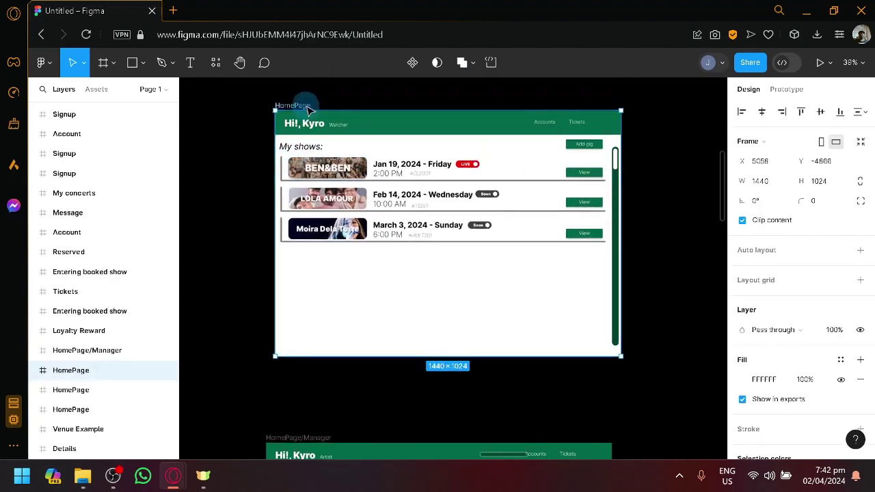
left_click_drag(301, 123, 293, 190)
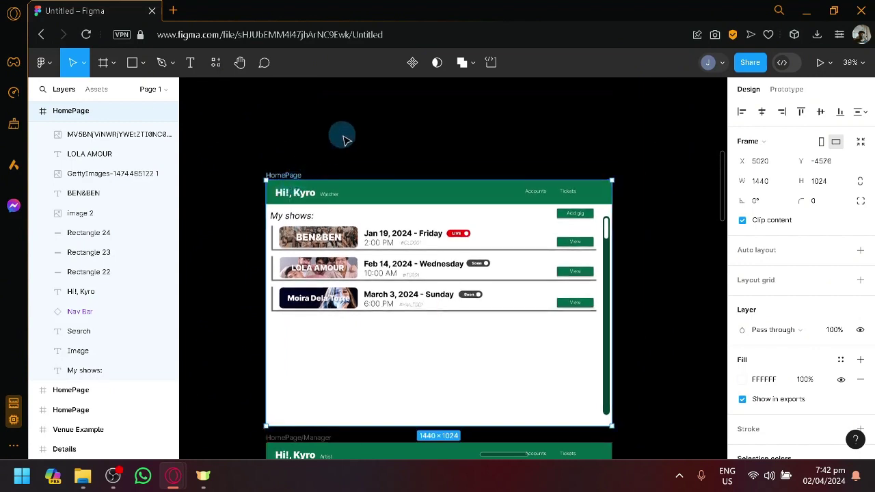
left_click(399, 146)
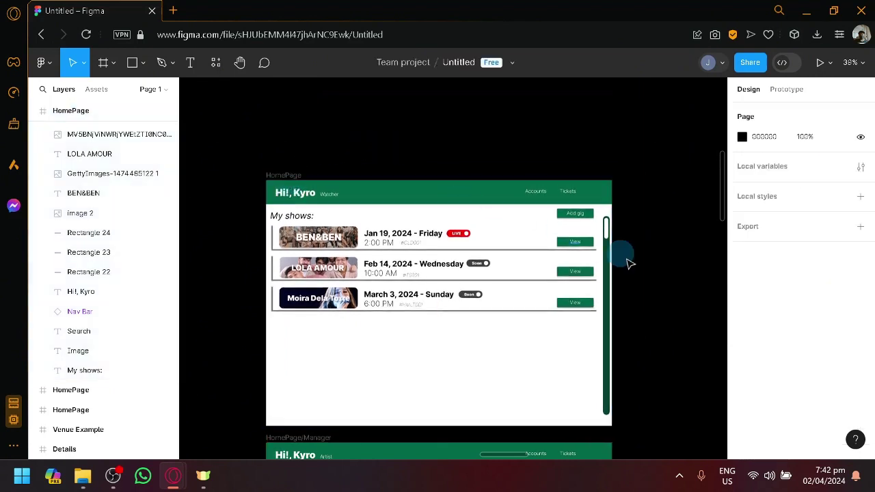
- Examine the Add gig button on the "My shows" HomePage and the "Add your own Gig!" form on HomePage/Manager
scroll(650, 301, "down", 2)
scroll(580, 145, "up", 5)
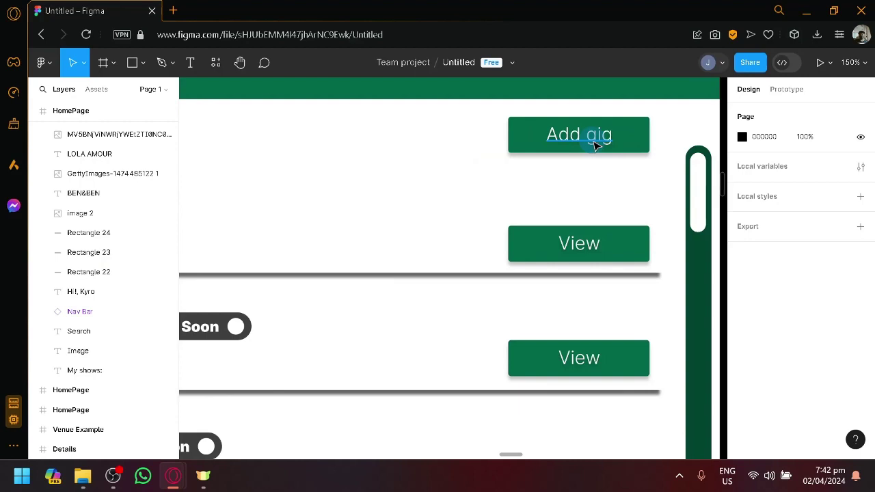
scroll(596, 145, "down", 5)
scroll(592, 182, "down", 10)
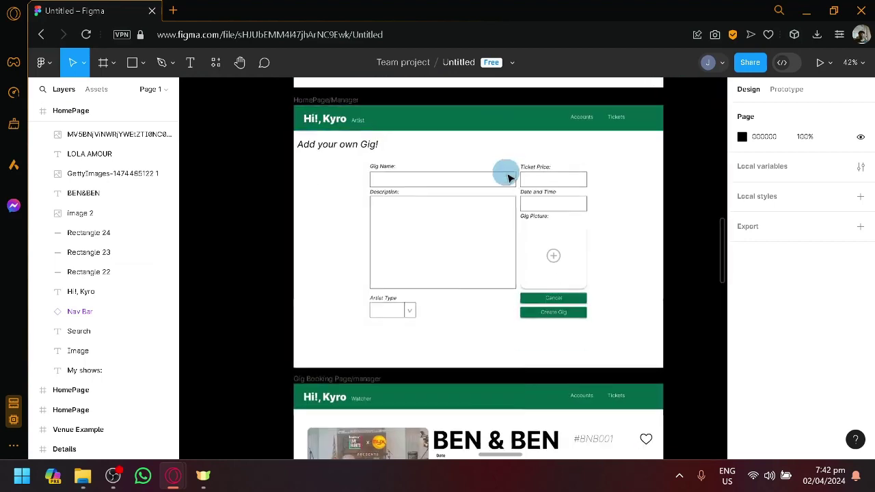
left_click_drag(509, 177, 531, 254)
scroll(531, 254, "up", 2)
left_click_drag(598, 299, 536, 287)
scroll(541, 219, "down", 2)
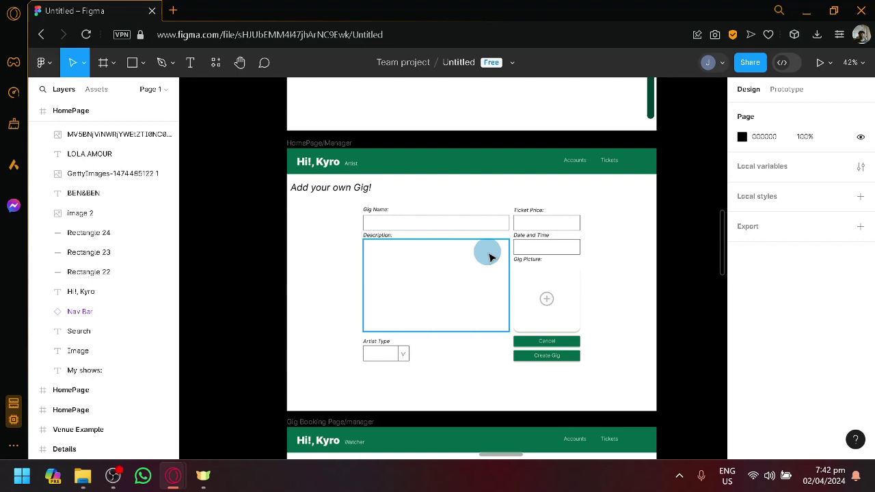
- Compare the HomePage and HomePage/Manager frames and view the page's prototype settings before returning to the design settings
scroll(488, 256, "up", 5)
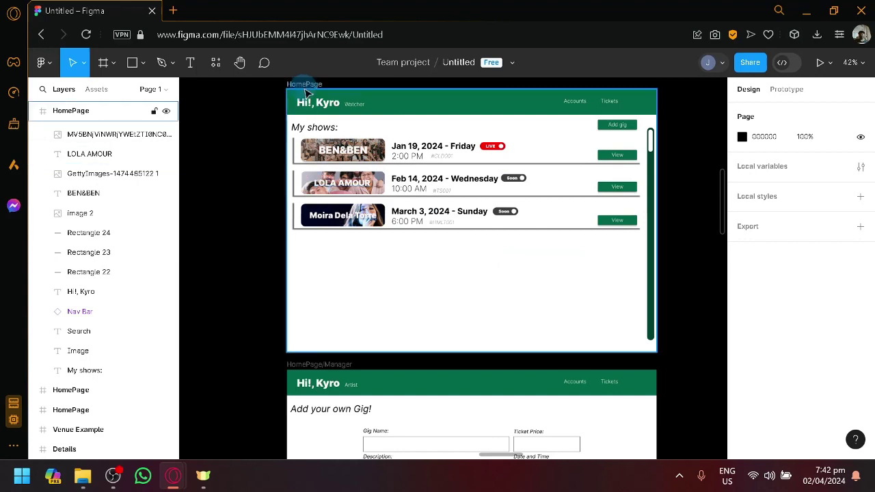
scroll(313, 133, "down", 5)
scroll(375, 201, "up", 5)
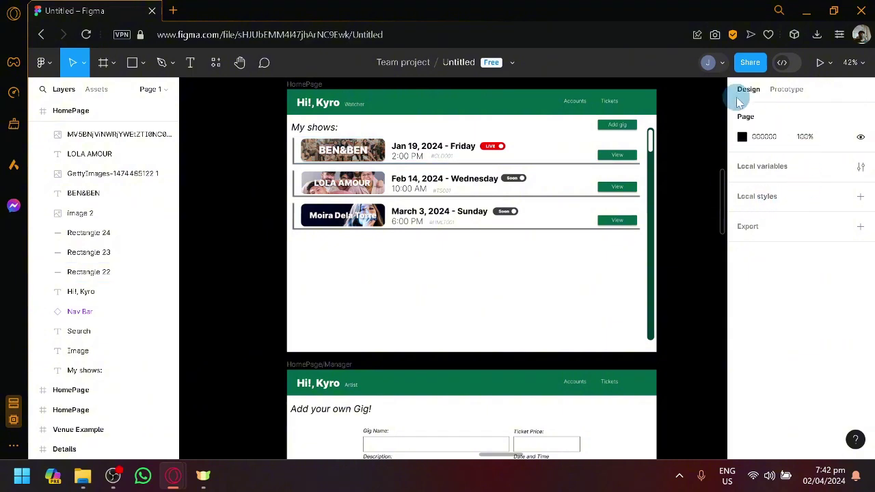
left_click(784, 90)
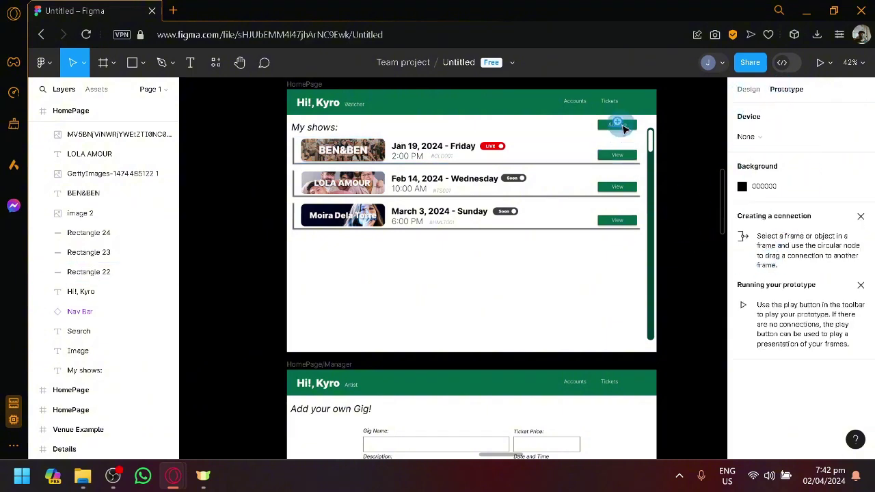
left_click(745, 92)
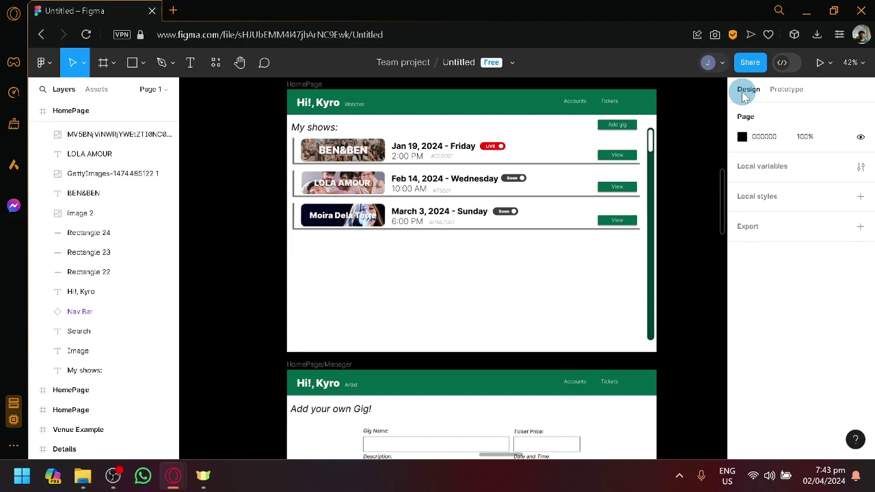
- Examine the remaining frames, including the gig booking, payment, tickets, booked show and loyalty reward pages, and the overall layout
scroll(357, 212, "down", 3)
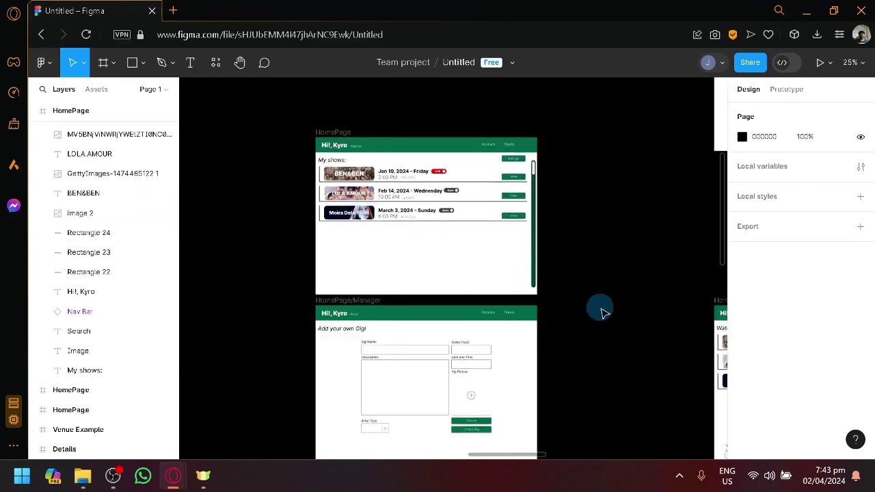
left_click_drag(602, 313, 598, 222)
scroll(617, 256, "down", 1)
left_click_drag(615, 258, 373, 387)
scroll(574, 240, "down", 1)
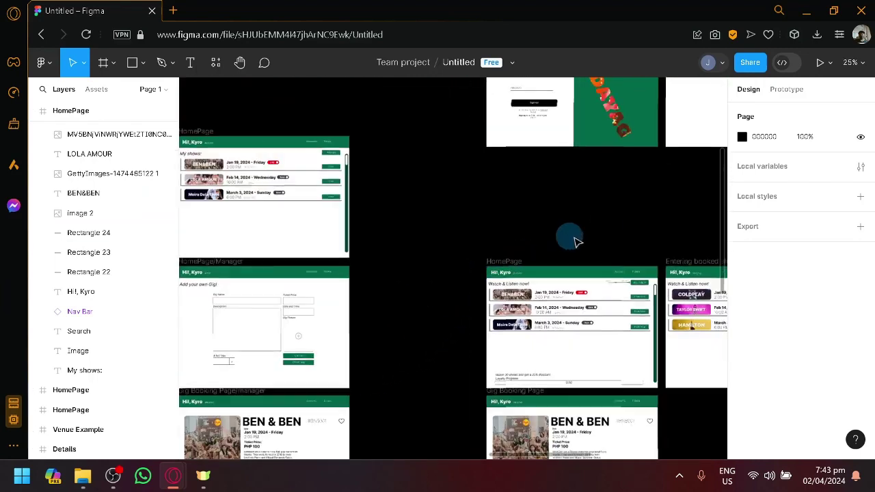
left_click_drag(621, 211, 751, 200)
left_click_drag(616, 254, 469, 157)
left_click_drag(624, 280, 438, 179)
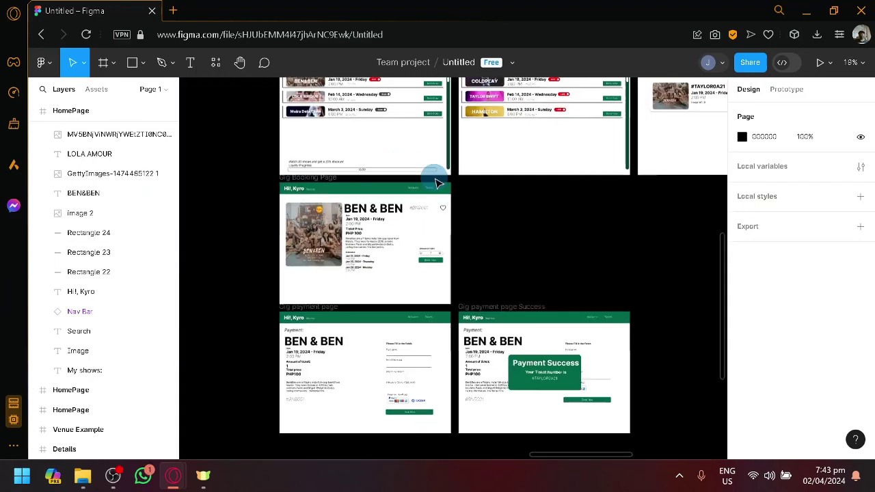
scroll(561, 239, "down", 1)
left_click_drag(561, 239, 413, 297)
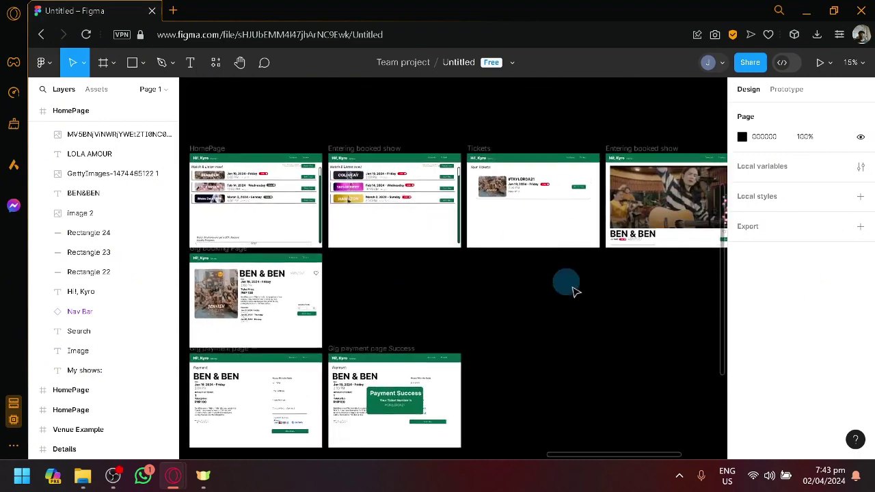
left_click_drag(603, 305, 594, 307)
scroll(475, 307, "right", 4)
scroll(486, 330, "down", 2)
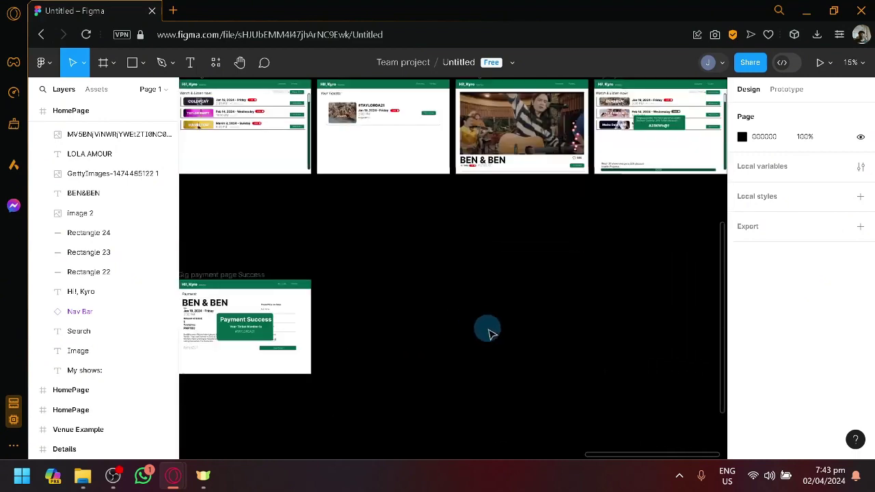
scroll(479, 319, "right", 2)
scroll(478, 318, "up", 1)
scroll(445, 285, "left", 7)
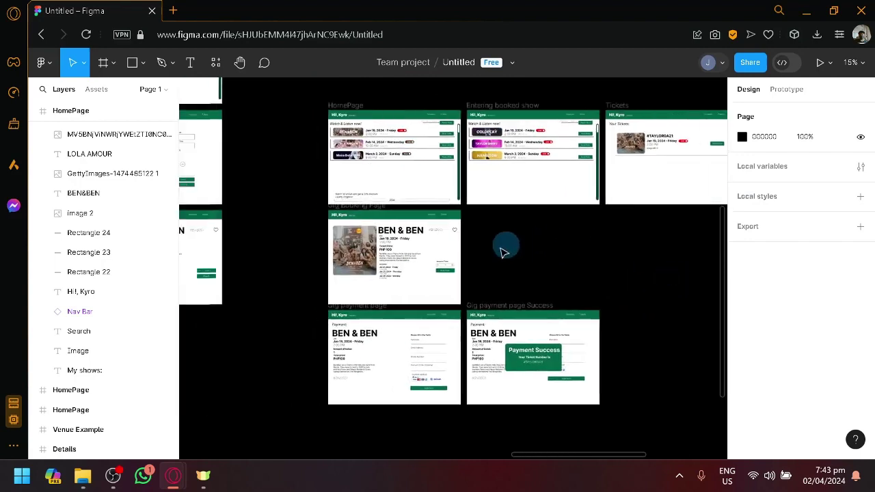
scroll(547, 232, "down", 1)
scroll(547, 232, "left", 1)
scroll(570, 221, "up", 2)
scroll(571, 221, "right", 2)
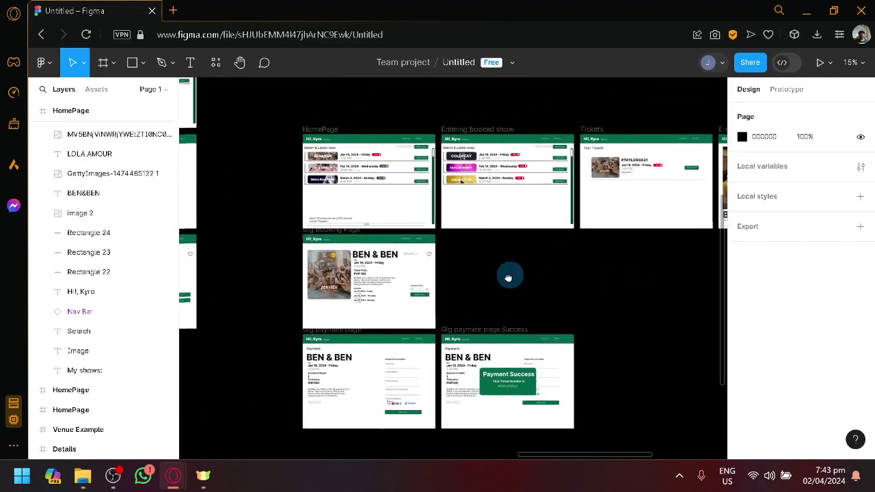
scroll(601, 125, "right", 1)
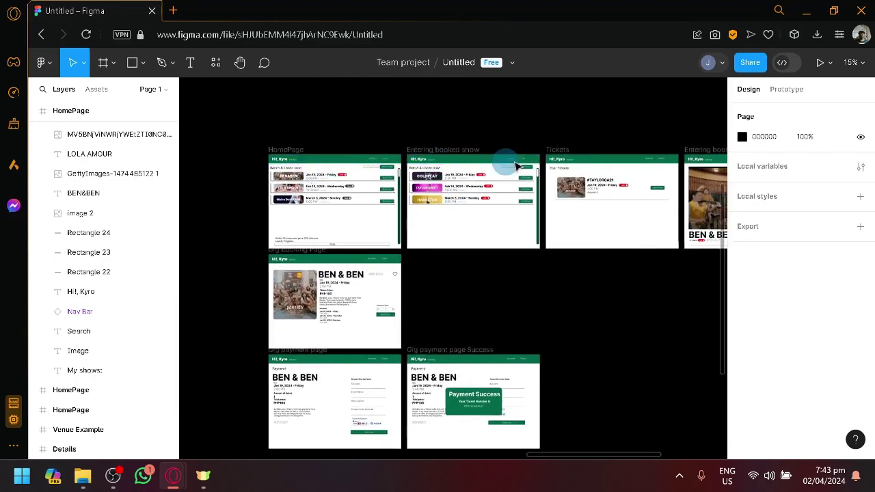
scroll(615, 115, "right", 5)
scroll(590, 146, "up", 2)
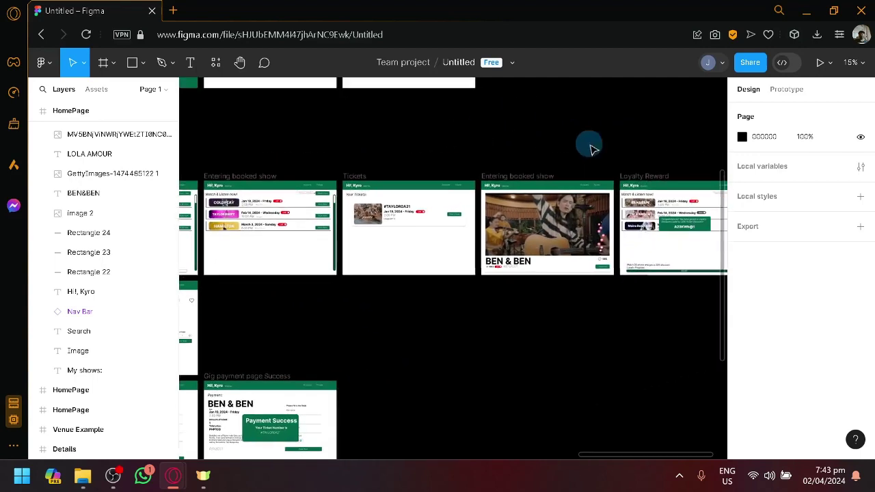
left_click_drag(616, 275, 638, 373)
scroll(550, 225, "down", 3)
left_click_drag(546, 260, 552, 208)
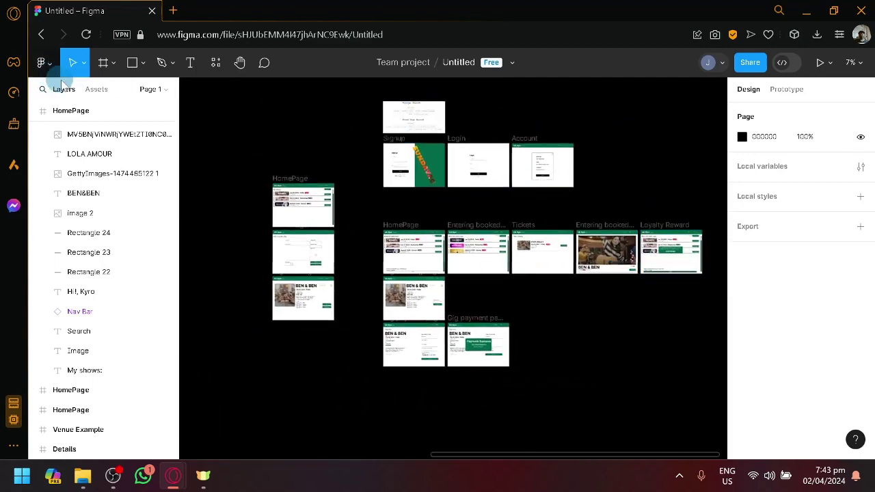
- Return to the file browser and create a new design file in Drafts
left_click(42, 62)
left_click(79, 95)
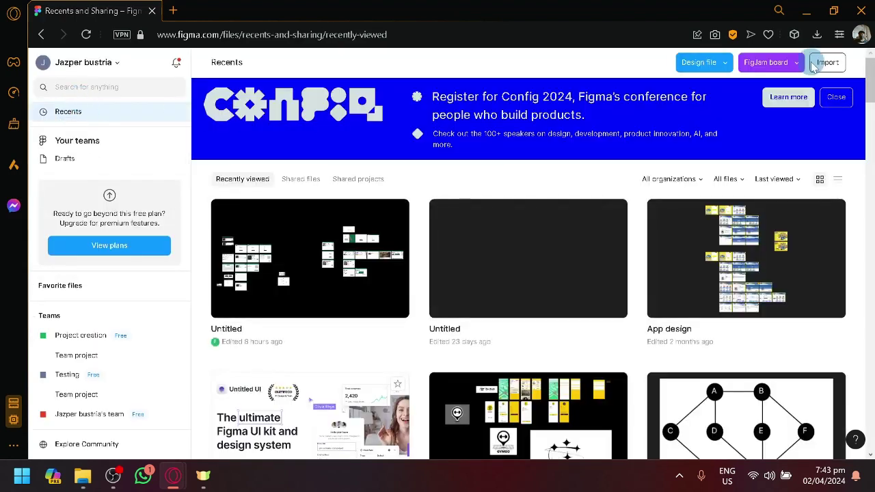
left_click(725, 67)
left_click(713, 67)
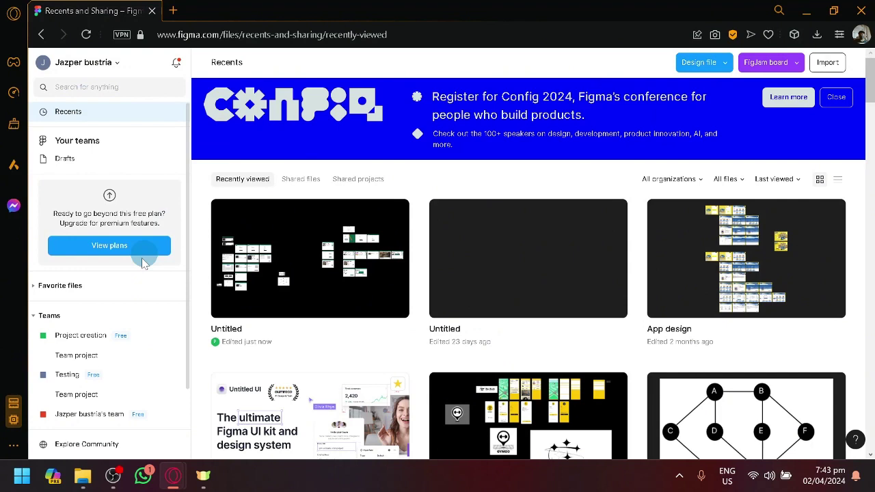
left_click(112, 163)
left_click(711, 61)
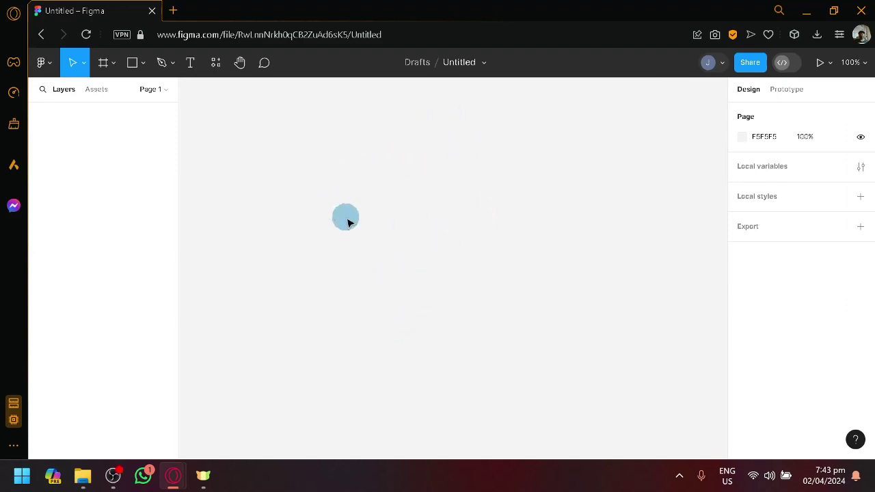
- Set the page background colour to black (000000)
left_click(743, 137)
left_click_drag(593, 216, 534, 303)
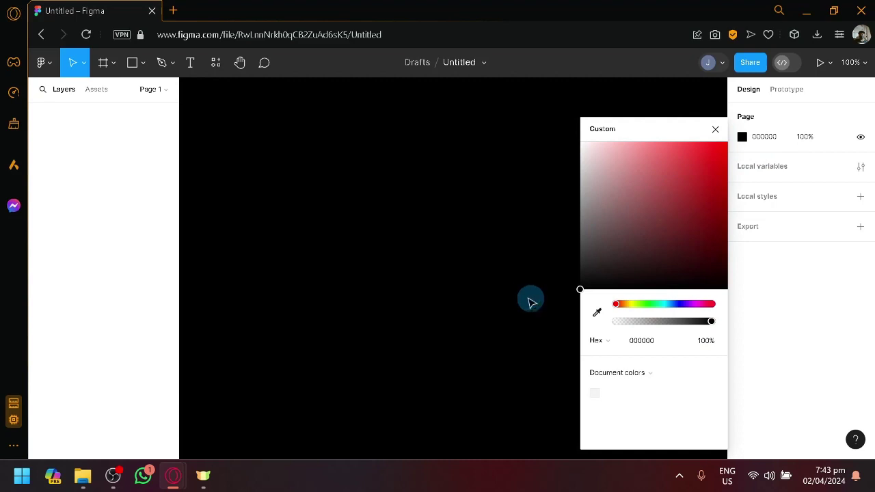
left_click(532, 301)
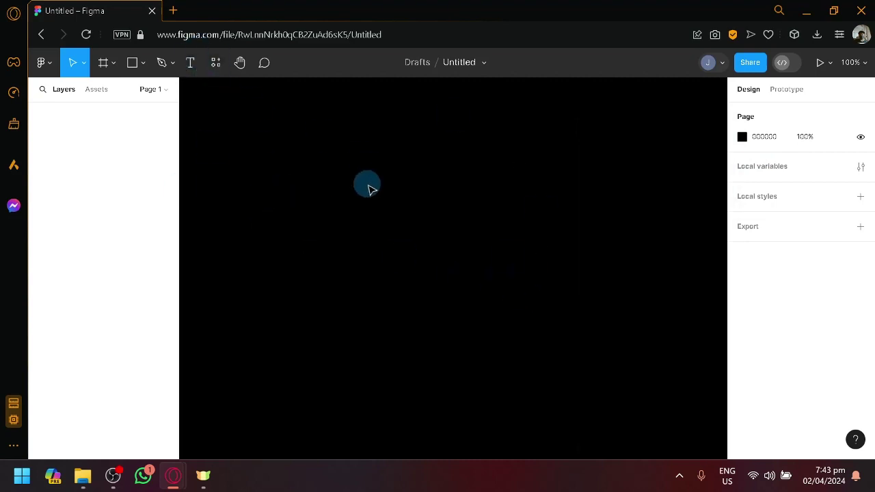
- Add a frame to the page using the Desktop preset of 1440×1024
key("f")
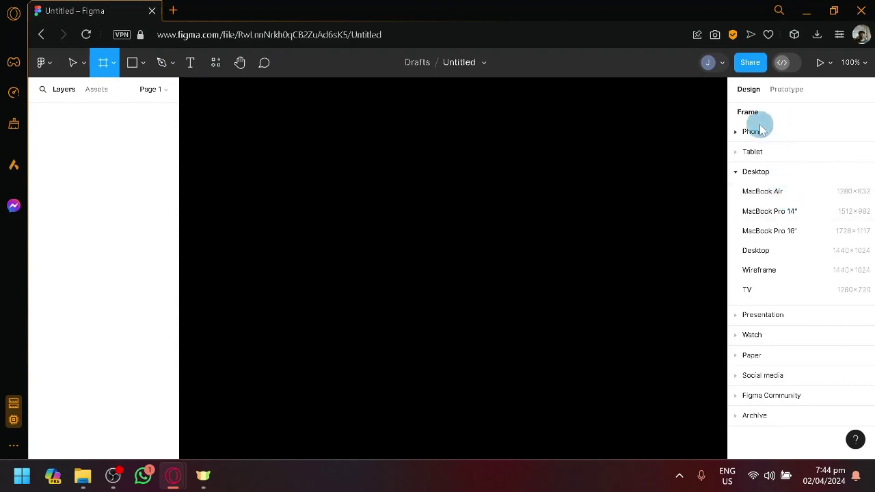
left_click(733, 133)
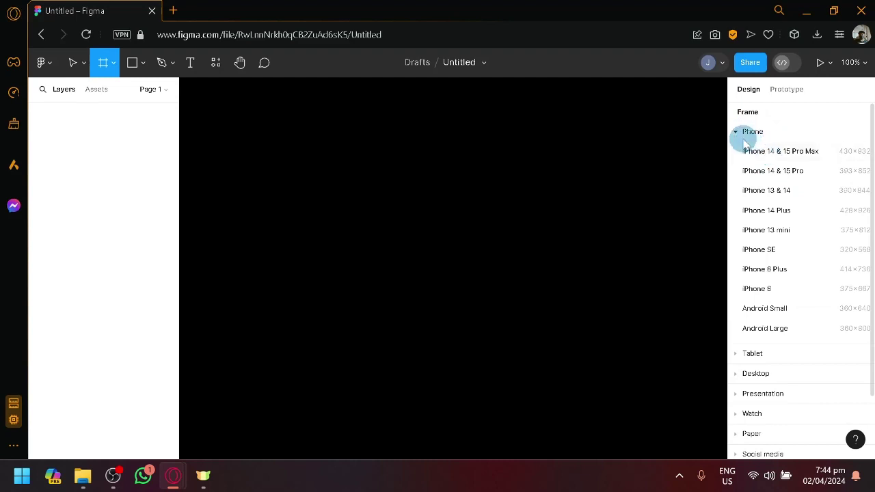
left_click(736, 134)
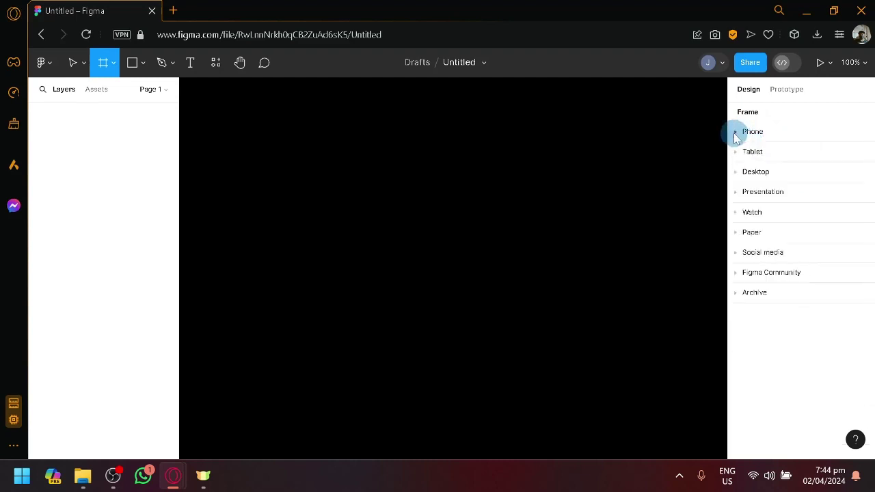
left_click(737, 171)
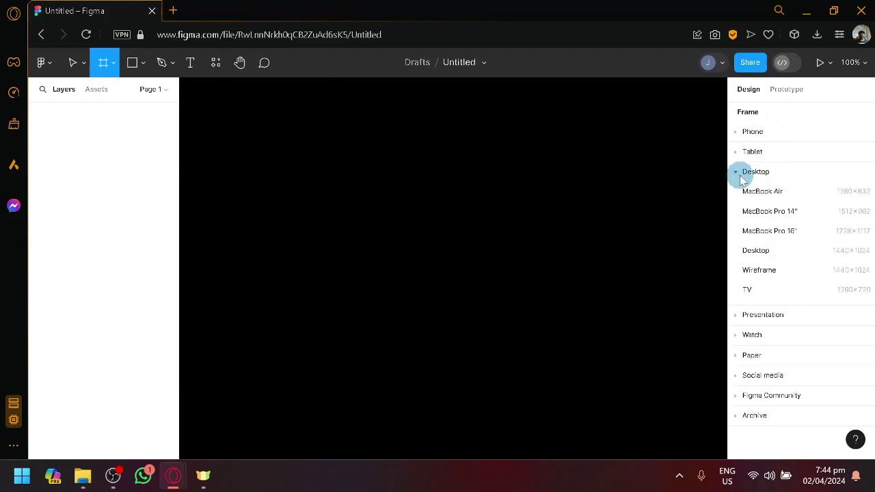
left_click(764, 255)
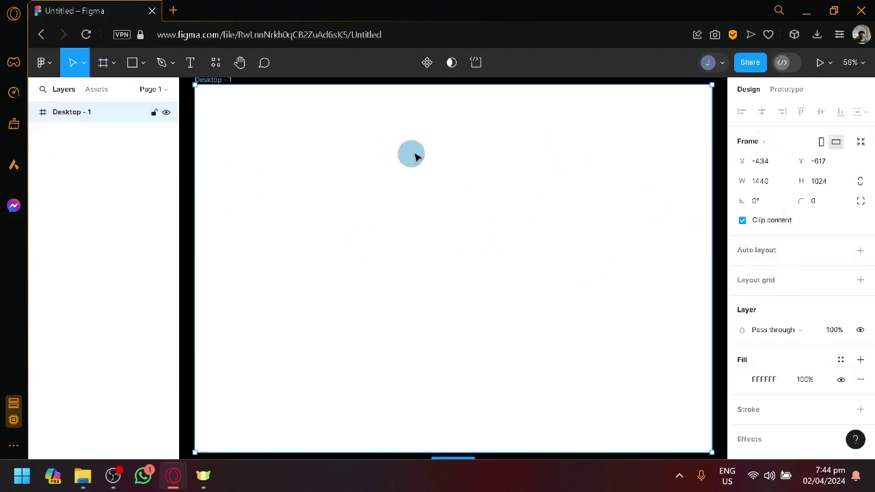
- Rename the Desktop frame as HomePage
left_click(719, 167)
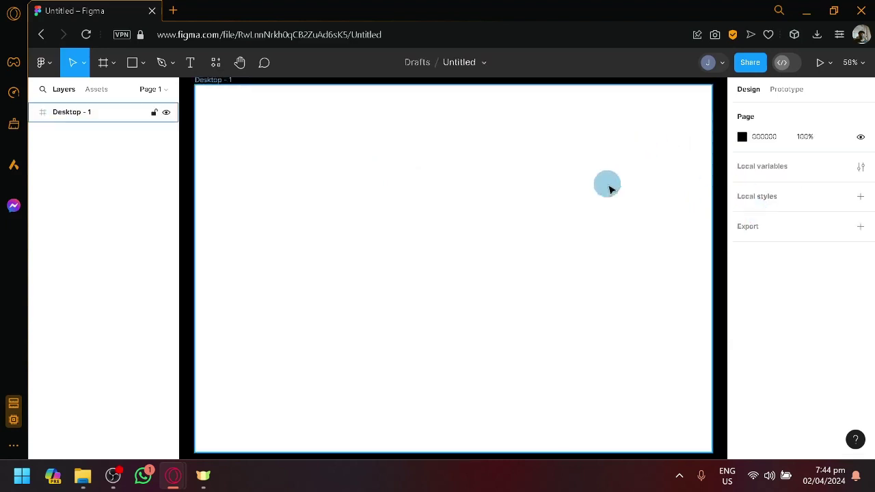
scroll(610, 188, "down", 2)
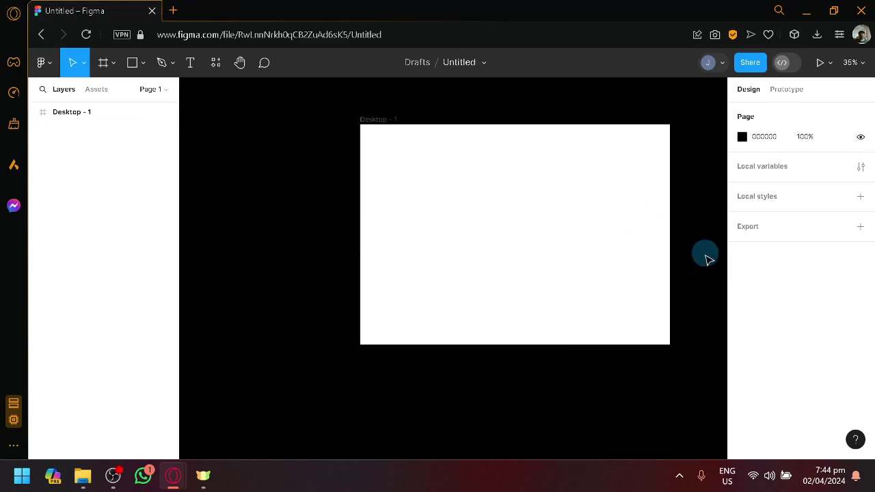
scroll(677, 261, "right", 1)
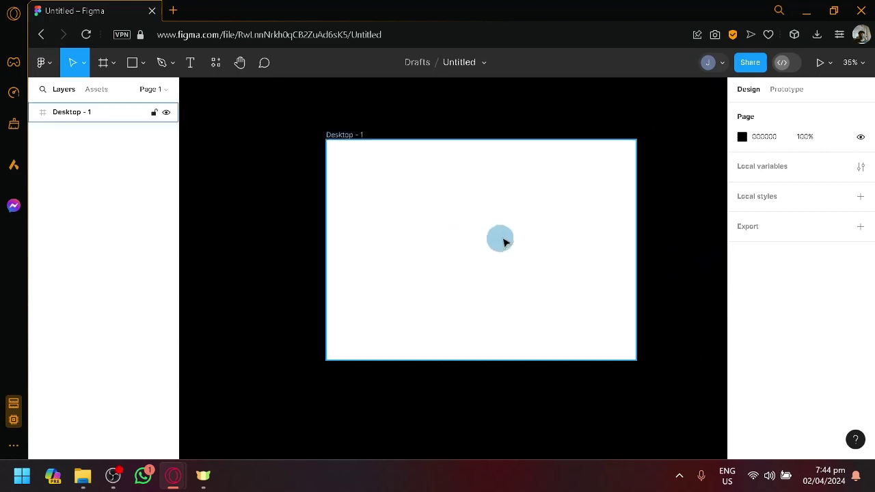
scroll(501, 232, "up", 2)
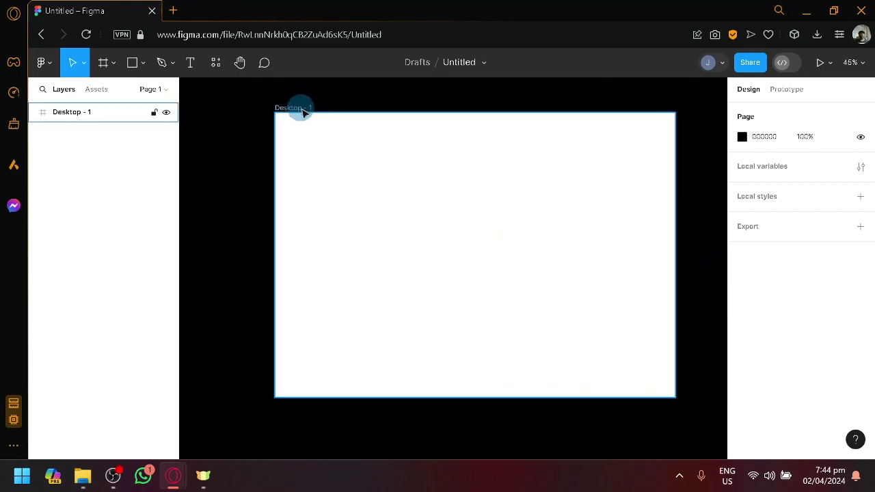
scroll(303, 114, "up", 2)
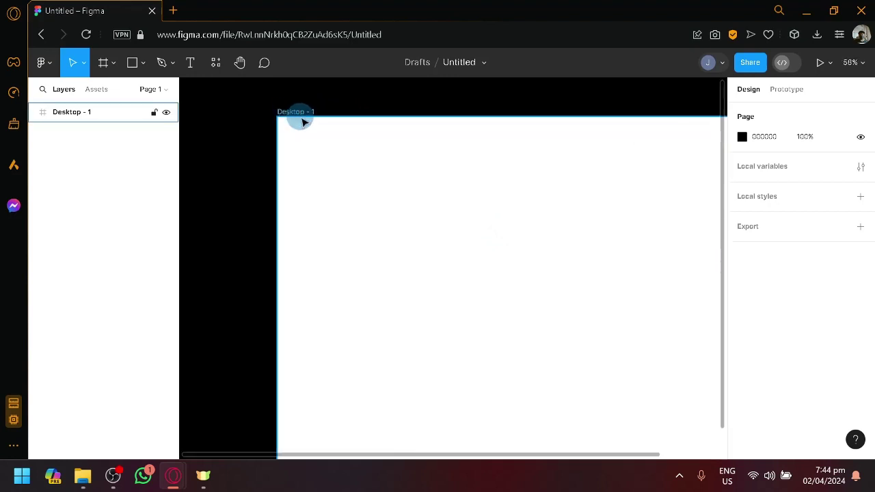
scroll(305, 120, "down", 3)
scroll(301, 117, "up", 2)
left_click(295, 110)
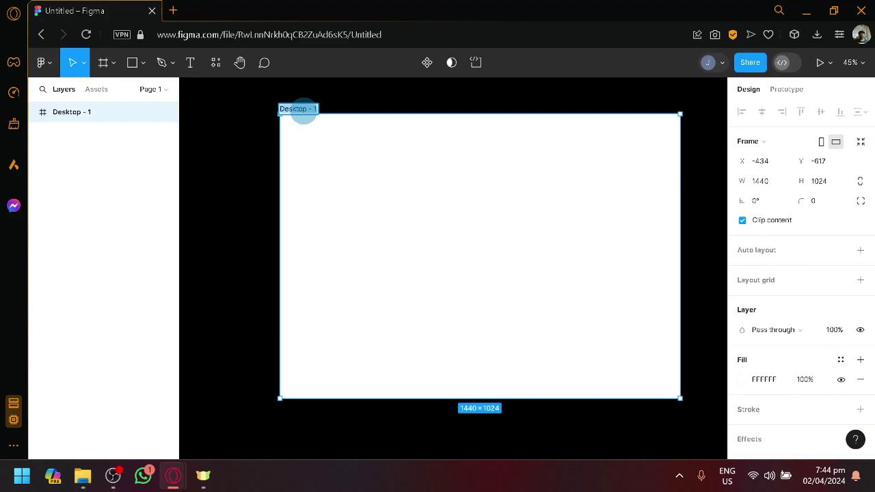
type("HomePage")
key("Return")
left_click(340, 90)
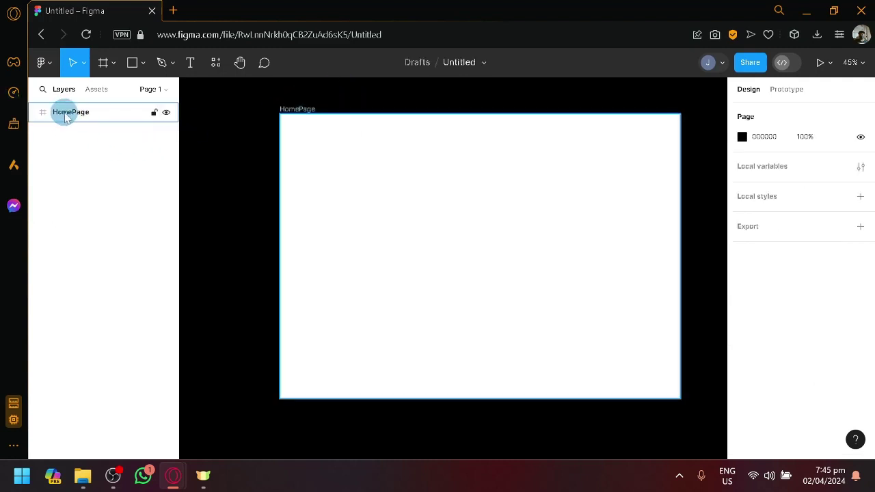
- Move the HomePage frame slightly up and to the left, to about X -522, Y -630
left_click_drag(444, 156, 430, 137)
left_click(397, 98)
left_click(374, 207)
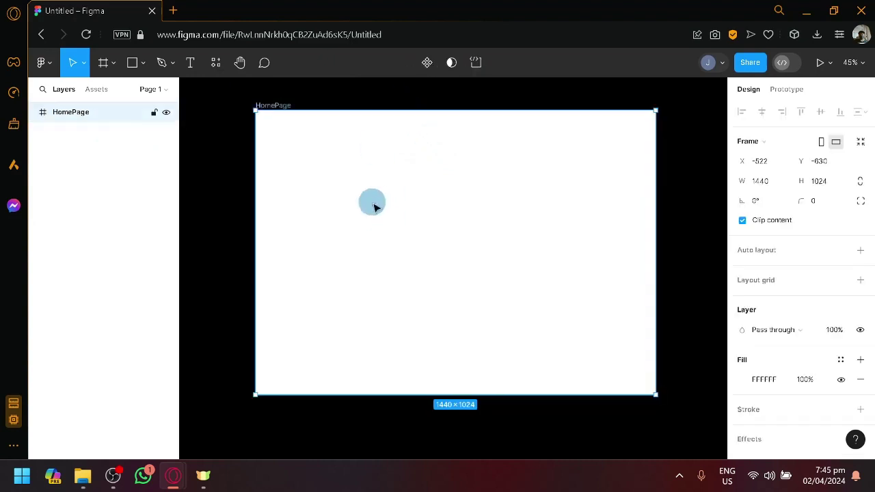
- Draw a rectangle about 635×897 on the right half of the HomePage frame and fill it white (FFFFFF)
left_click(133, 65)
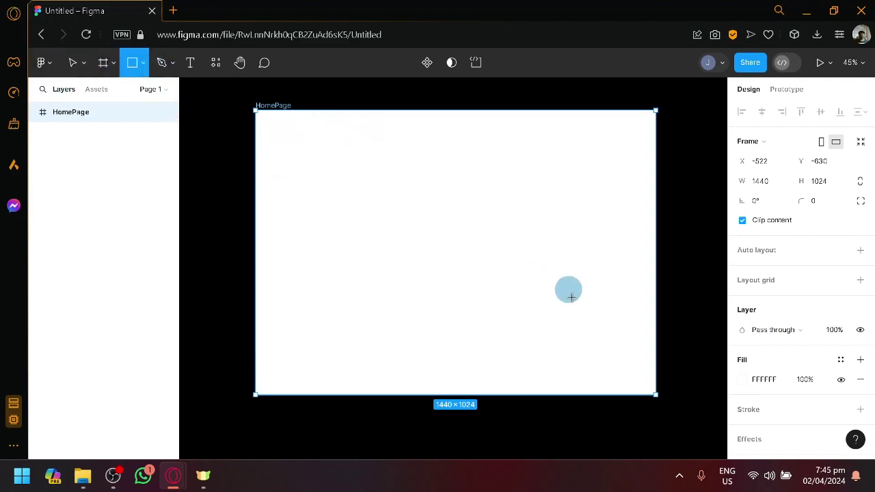
mouse_move(373, 125)
left_mouse_down()
mouse_move(607, 371)
mouse_move(541, 369)
left_mouse_up()
mouse_move(492, 303)
left_mouse_down()
mouse_move(474, 302)
mouse_move(586, 301)
mouse_move(584, 309)
mouse_move(591, 301)
left_mouse_up()
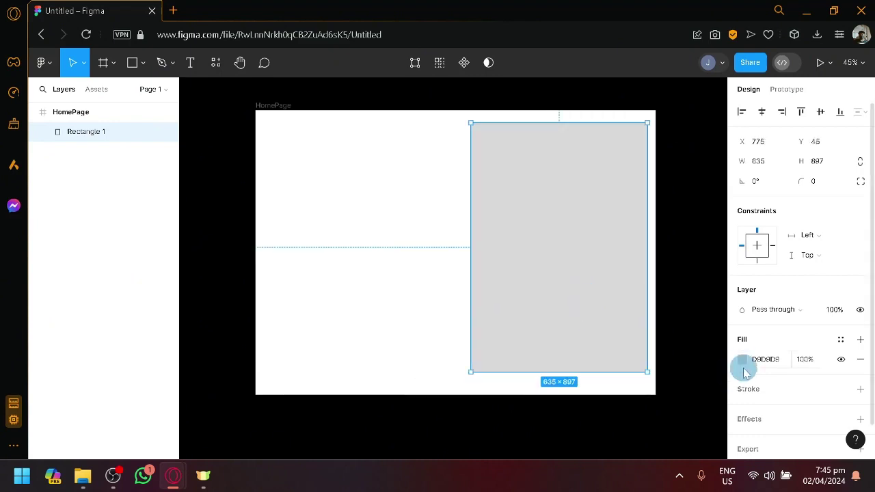
left_click(743, 359)
left_click_drag(648, 164, 558, 127)
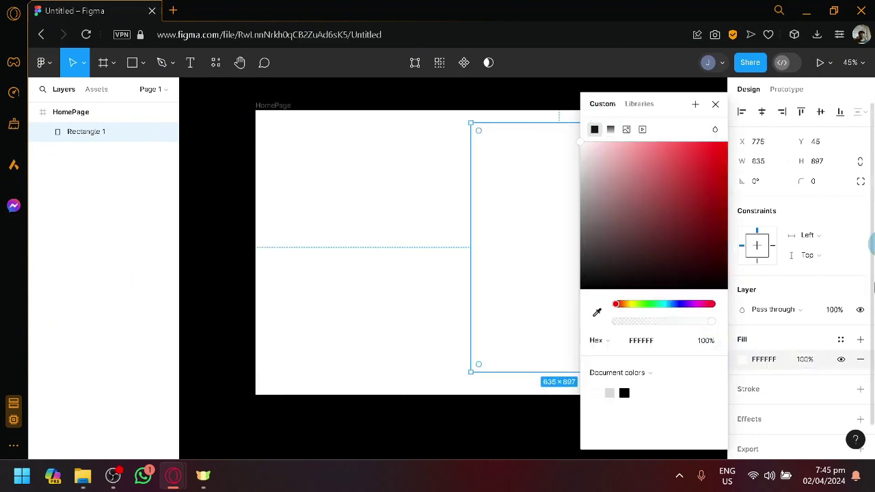
- Add a drop shadow to the rectangle with X 11, Y 11, blur 6.7 and spread 6
scroll(845, 369, "down", 1)
left_click(862, 383)
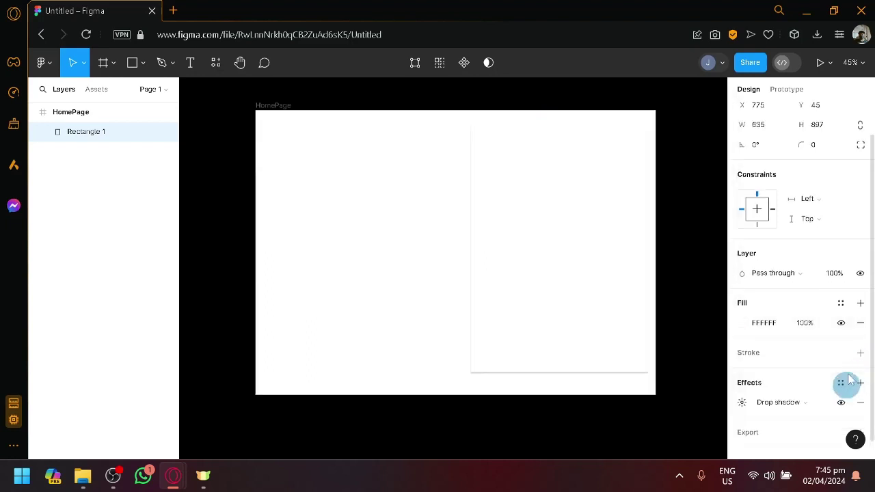
left_click(744, 404)
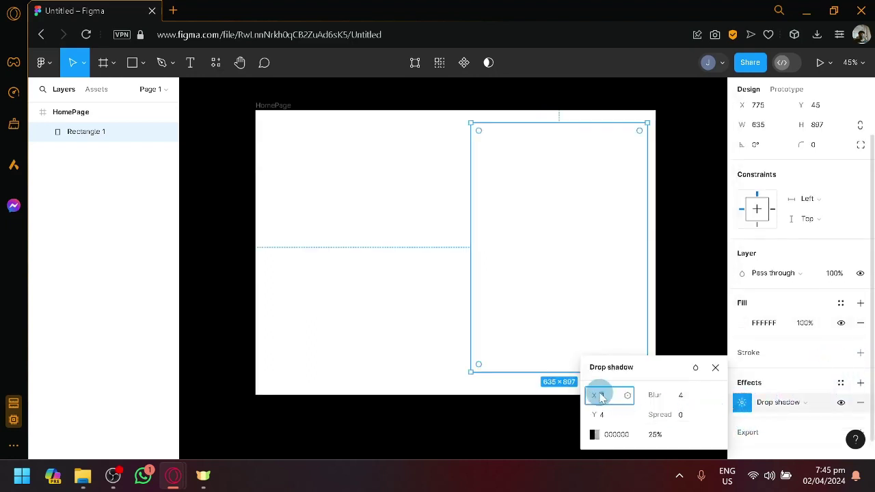
left_click_drag(591, 395, 604, 415)
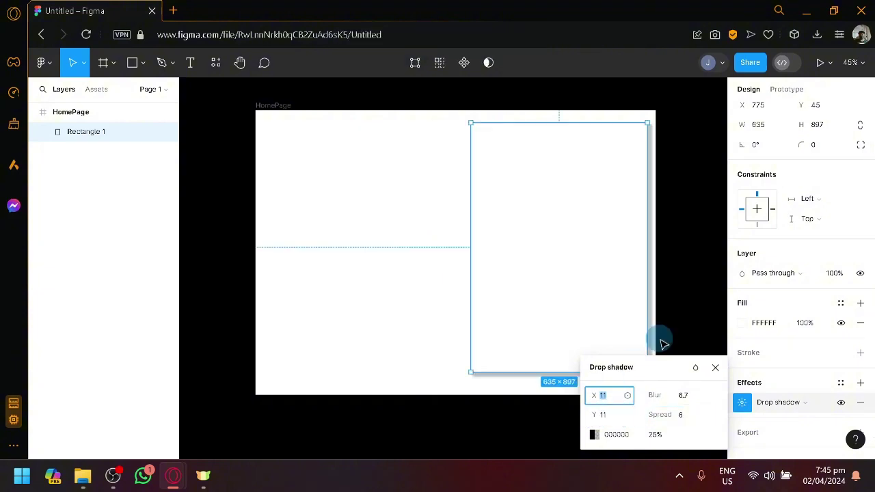
left_click(690, 257)
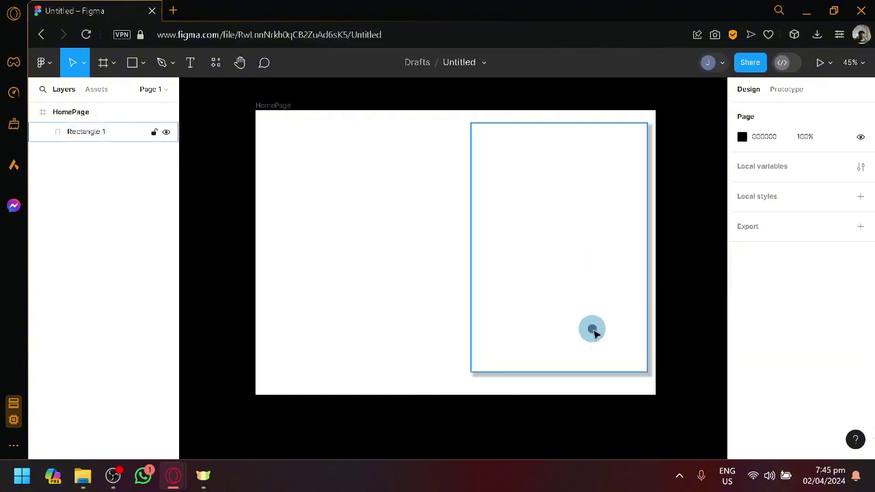
- Add a black stroke around the large white rectangle
left_click(592, 333)
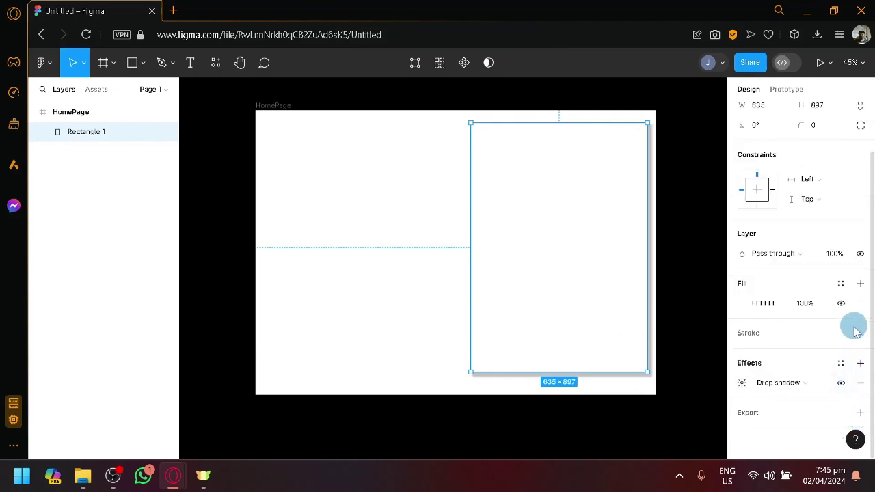
left_click(860, 337)
left_click(708, 307)
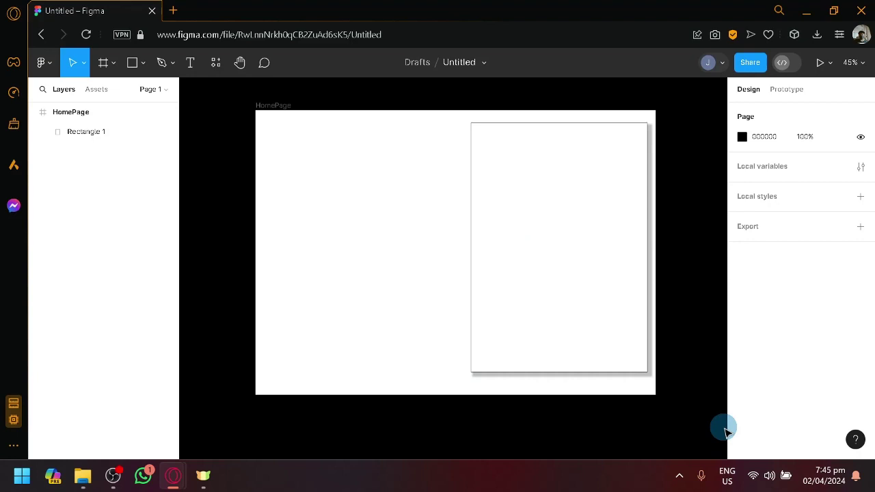
- Add a text box about 284×96 reading LOG IN near the top of the white rectangle
scroll(570, 212, "up", 2)
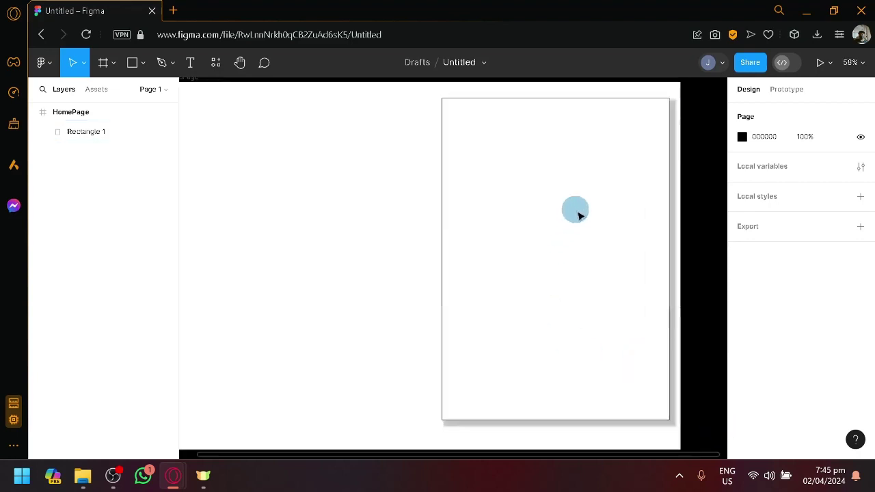
left_click_drag(605, 207, 526, 221)
left_click(187, 63)
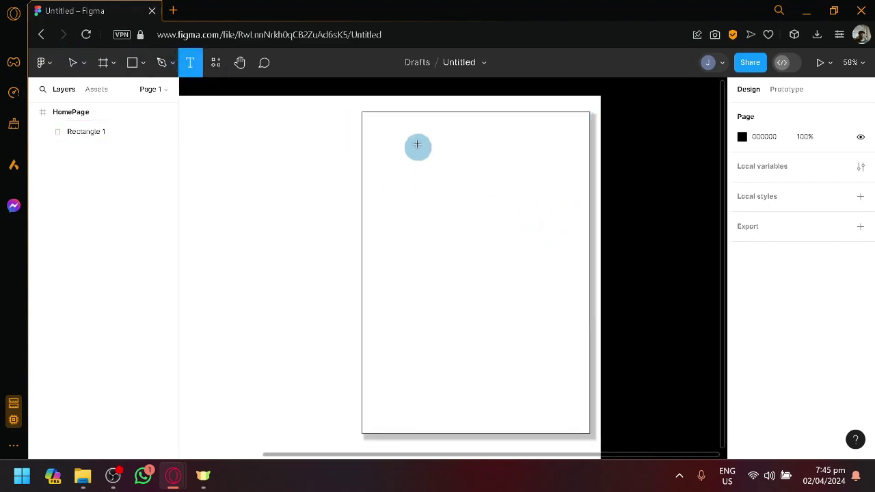
left_click_drag(414, 138, 517, 172)
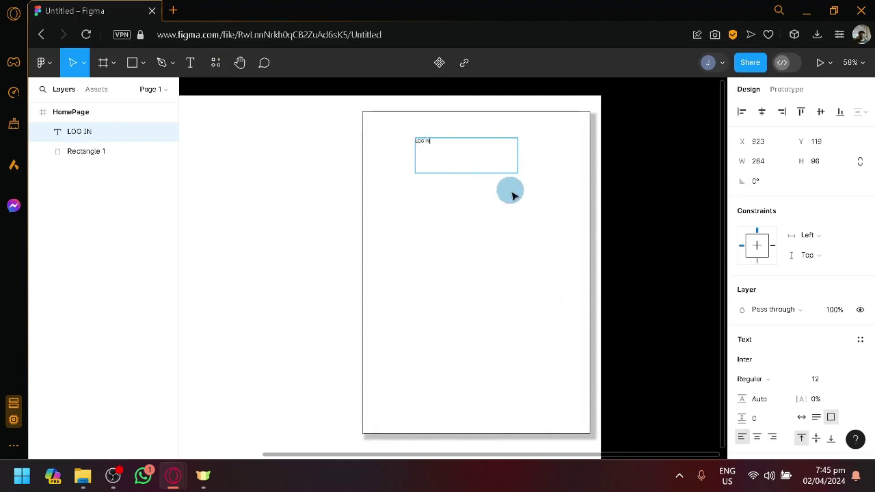
- Set the LOG IN text to font size 64
key("ctrl+a")
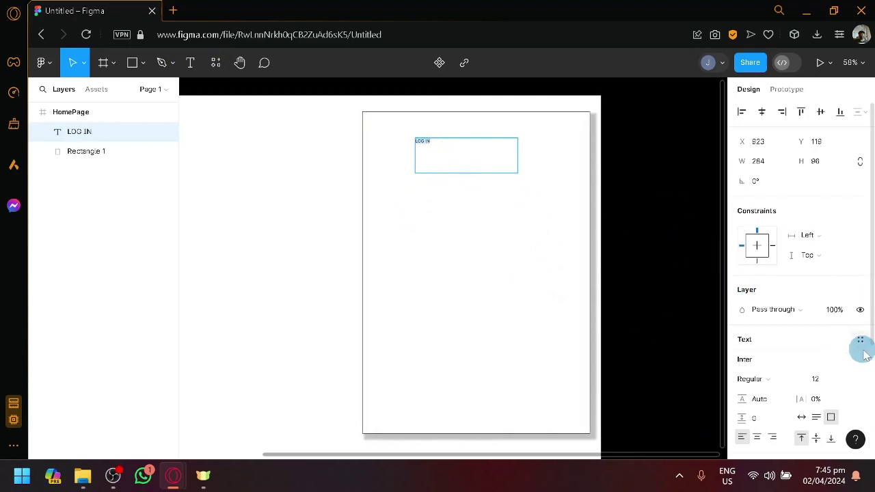
scroll(858, 366, "down", 2)
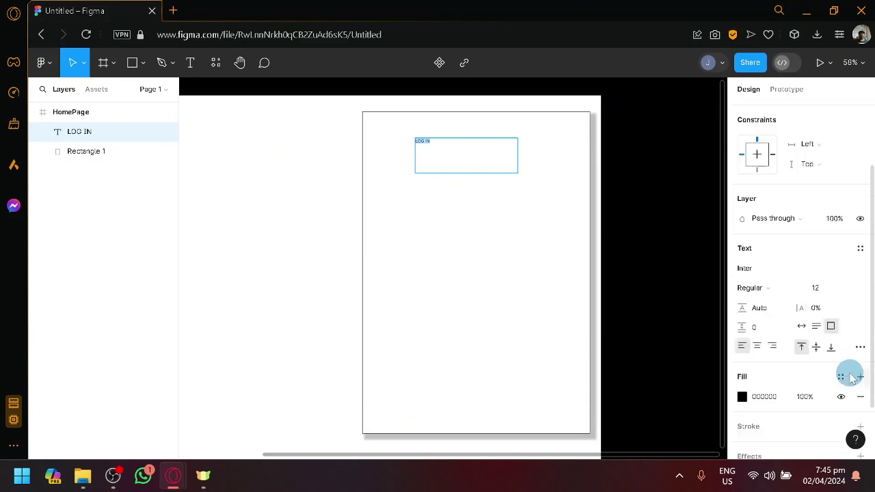
left_click(848, 291)
left_click(829, 417)
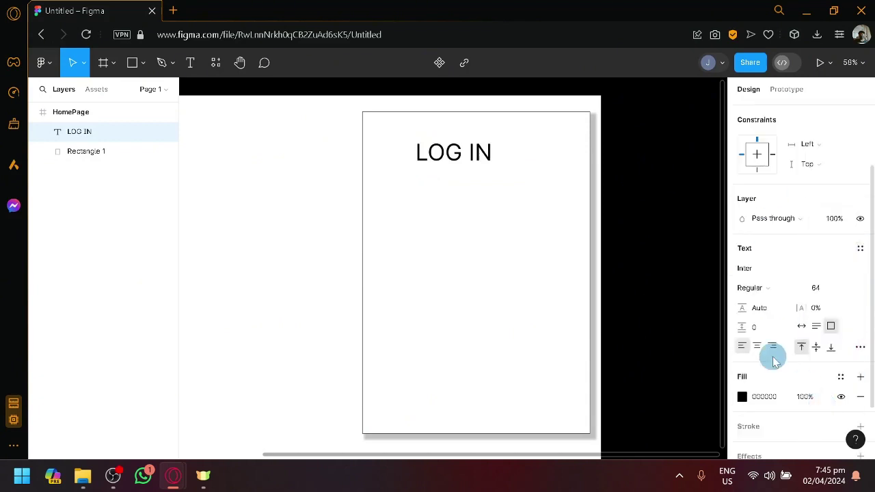
- Change the LOG IN text's font weight to Black, keeping the Inter font
double_click(465, 152)
key("ctrl+a")
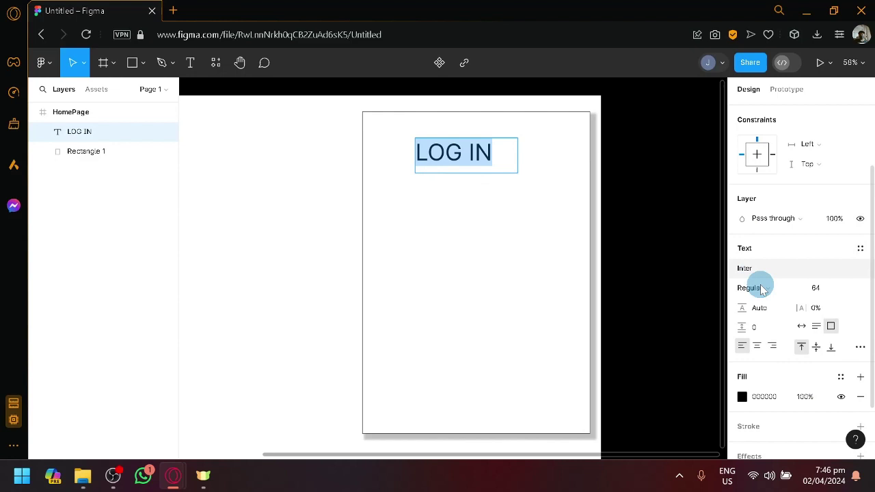
left_click(795, 272)
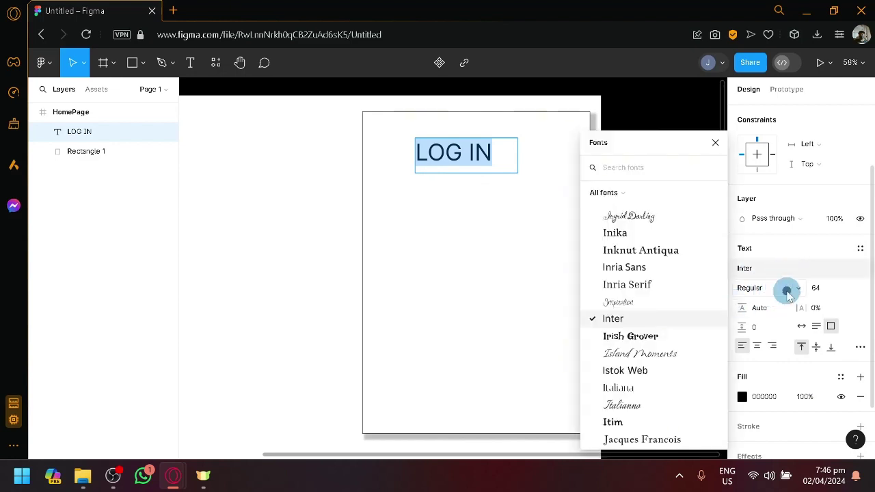
left_click(788, 293)
left_click(780, 277)
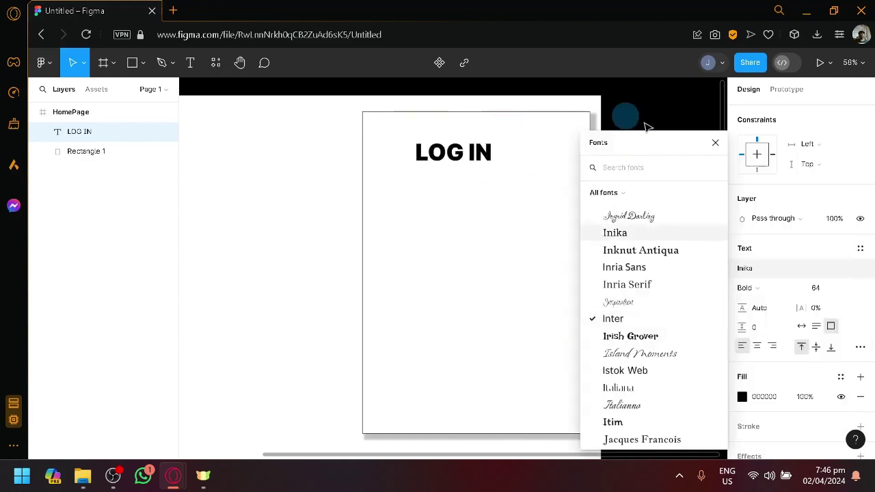
key("Escape")
left_click(660, 126)
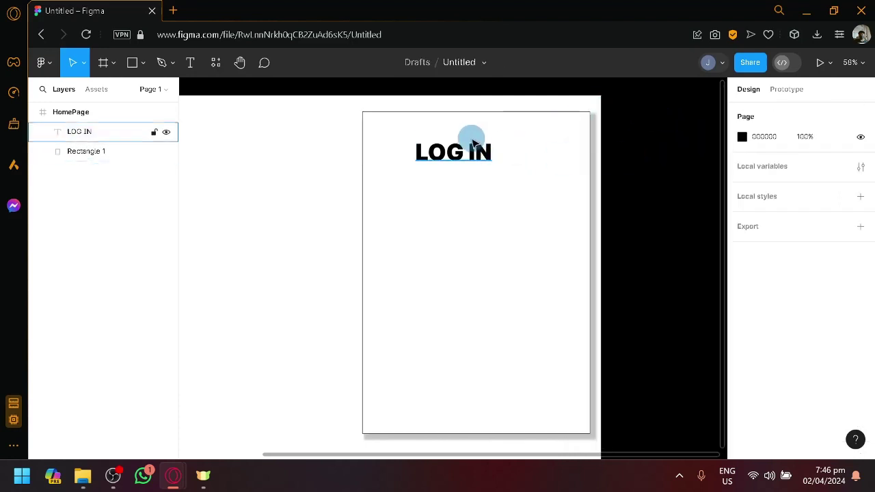
- Centre the LOG IN text box horizontally on the white rectangle and centre-align its text
mouse_move(472, 144)
left_mouse_down()
mouse_move(469, 155)
mouse_move(488, 164)
mouse_move(479, 149)
left_mouse_up()
left_click(757, 437)
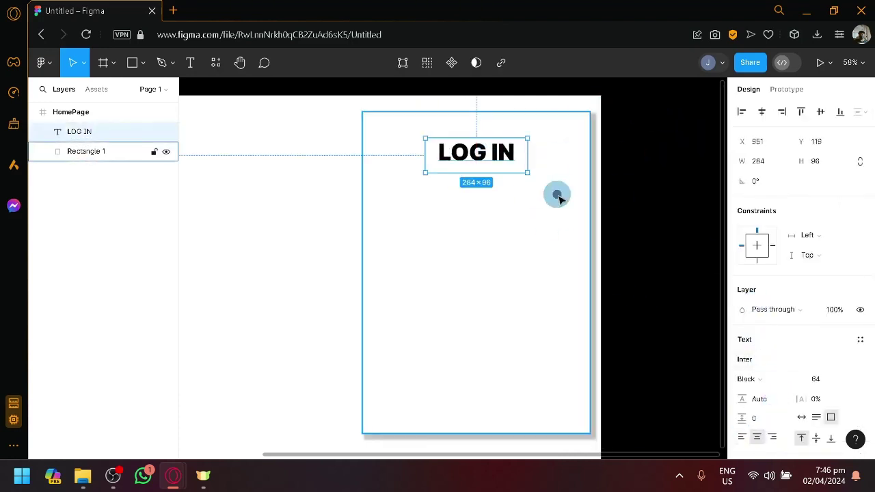
left_click(557, 196, "shift")
left_click(645, 179)
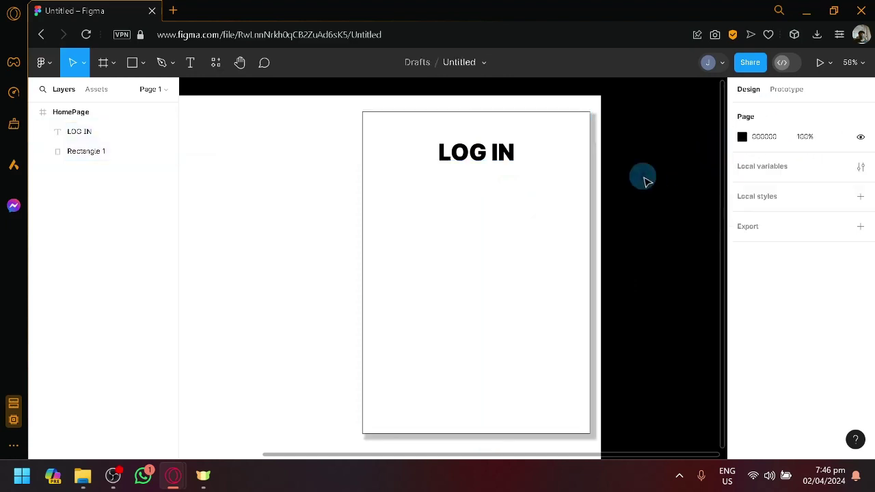
- Draw an input-field rectangle about 473×74 below LOG IN and place a duplicate of it underneath
left_click(440, 162)
left_click(132, 63)
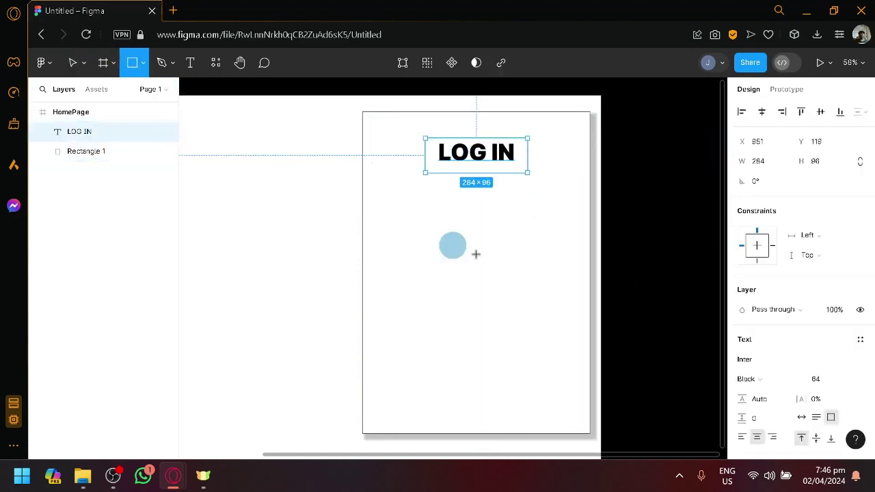
mouse_move(389, 207)
left_mouse_down()
mouse_move(494, 228)
mouse_move(555, 223)
mouse_move(562, 231)
mouse_move(522, 248)
mouse_move(515, 279)
mouse_move(503, 214)
mouse_move(504, 228)
left_mouse_up()
left_click_drag(499, 262, 513, 323)
key("Delete")
- Duplicate the large white rectangle, shrink the copy to a button shape, and centre it below the two grey rectangles
left_click_drag(547, 348, 525, 347)
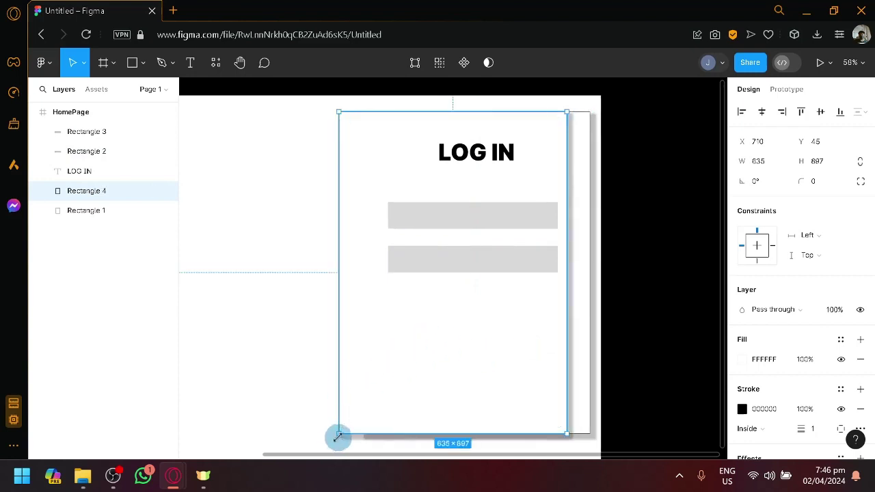
left_click_drag(338, 436, 406, 150)
left_click_drag(478, 126, 455, 316)
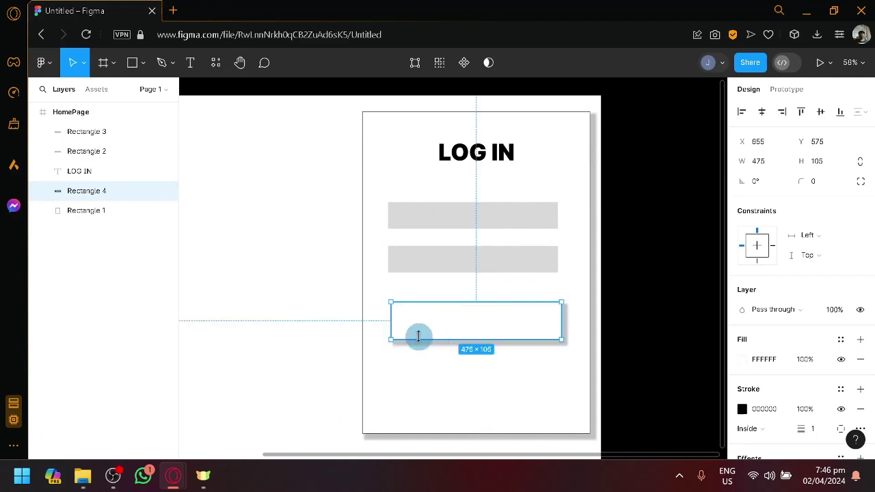
left_click_drag(393, 305, 430, 303)
left_click_drag(494, 319, 474, 317)
- Centre the two grey rectangles horizontally on the login panel, above the button shape
left_click_drag(540, 225, 522, 219)
left_click_drag(544, 259, 526, 270)
left_click(525, 235)
- Fill both grey rectangles white (FFFFFF) and give them a black (000000) inside stroke of 1
left_click(527, 225)
left_click(533, 258, "shift")
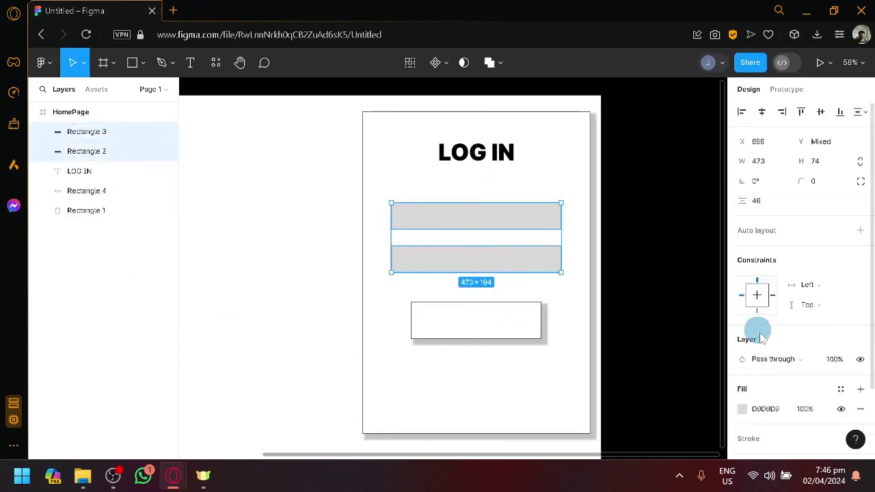
left_click(742, 408)
left_click_drag(630, 256, 581, 144)
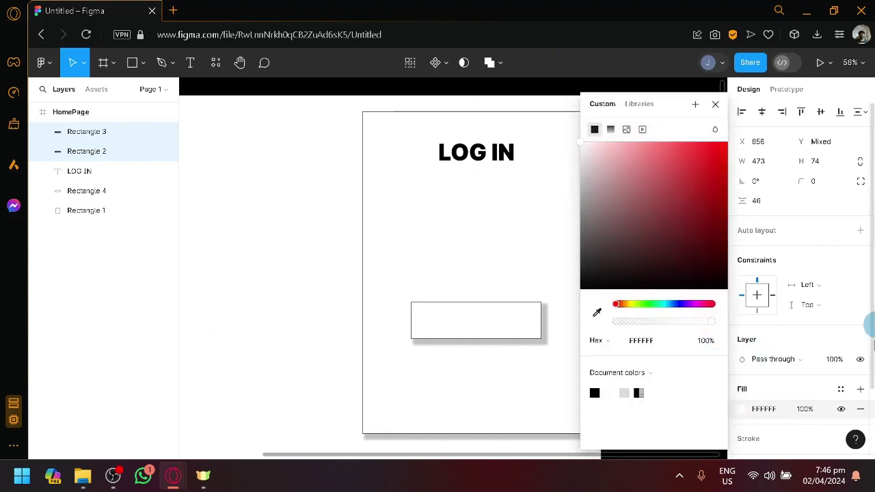
scroll(845, 400, "down", 2)
left_click(860, 353)
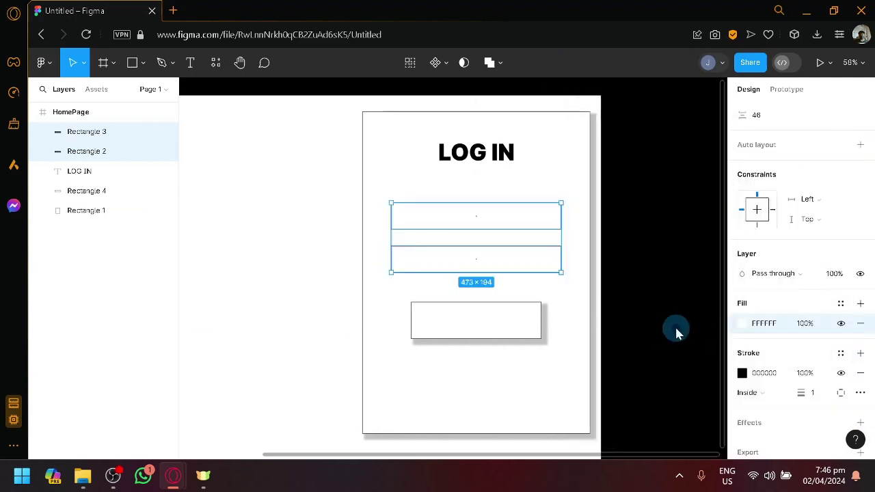
- Duplicate the LOG IN heading onto the button shape and change the copy's text to Continue
left_click(677, 332)
left_click(487, 327)
key("Escape")
left_click_drag(461, 171, 470, 327)
double_click(471, 327)
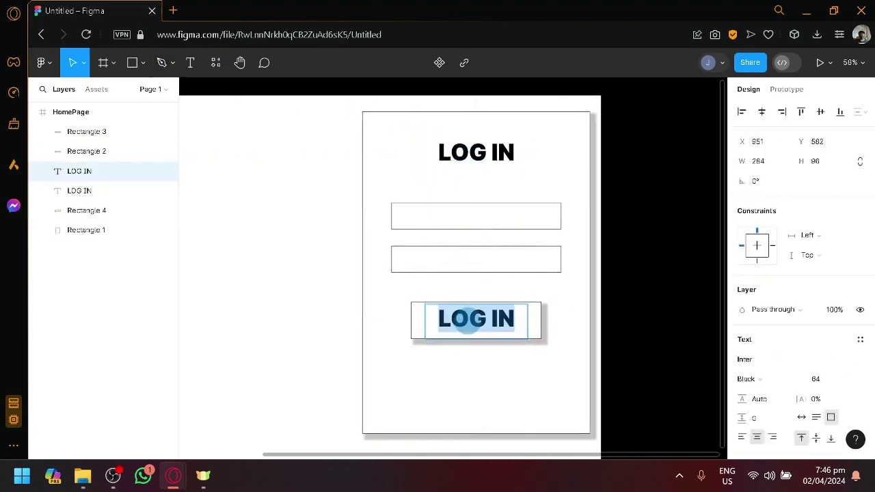
type("Login")
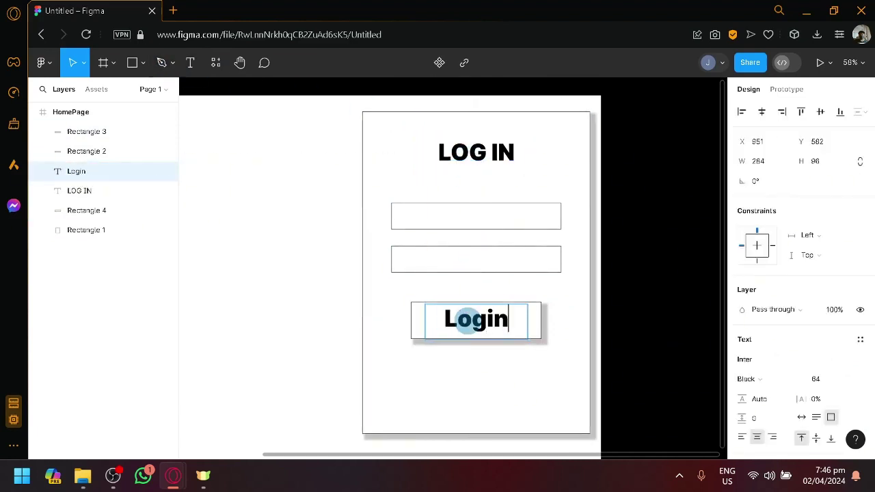
double_click(467, 320)
key("BackSpace")
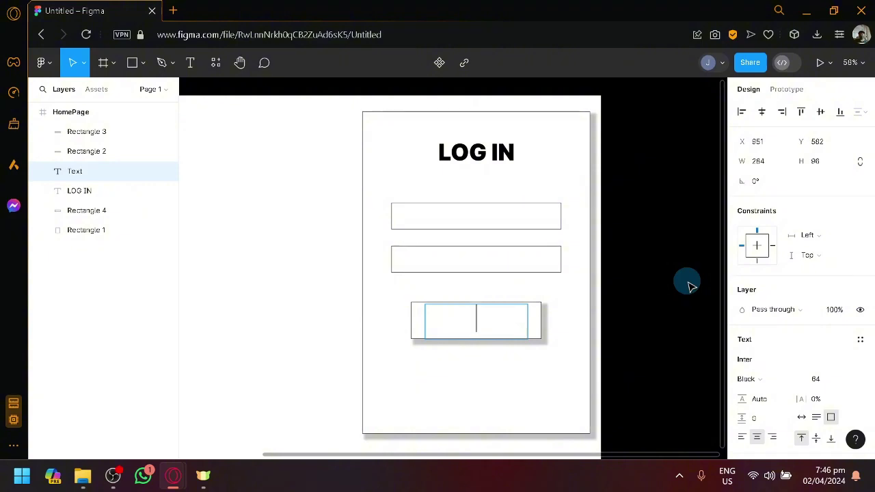
type("Continue")
- Set the Continue text to Inter Regular, size 48, and lower it slightly to centre it on the button
key("ctrl+a")
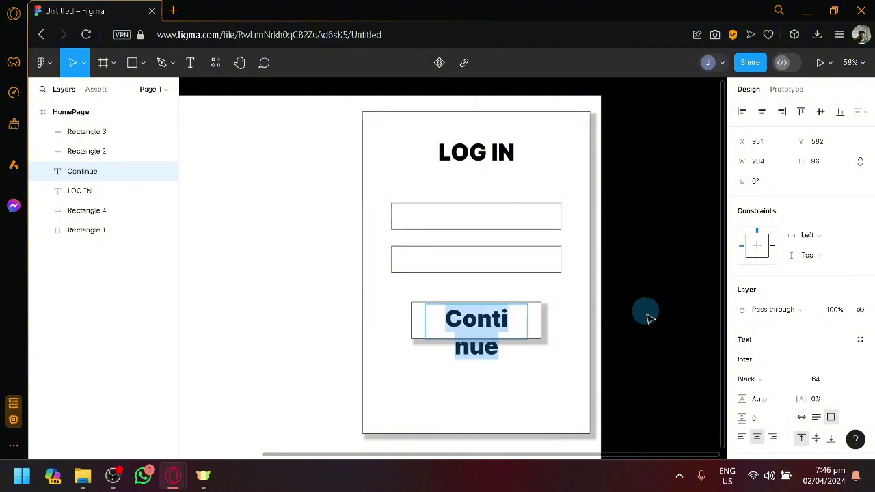
left_click(851, 378)
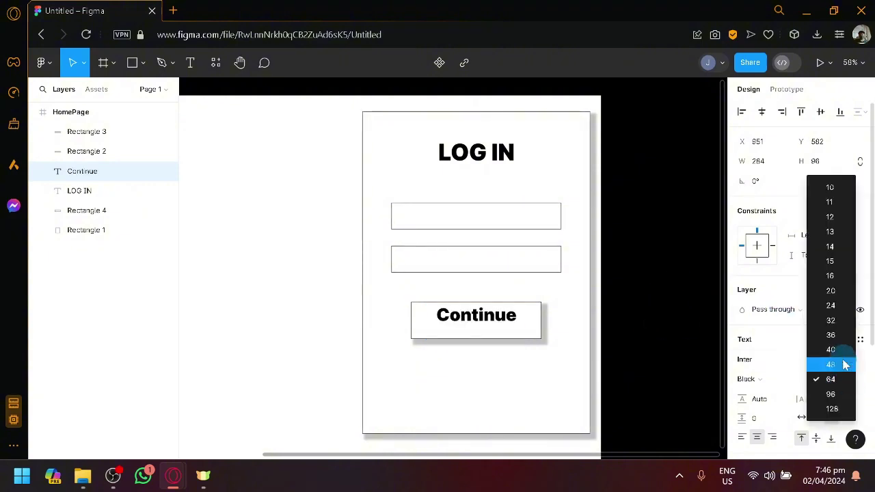
left_click(848, 363)
left_click(791, 358)
left_click(783, 378)
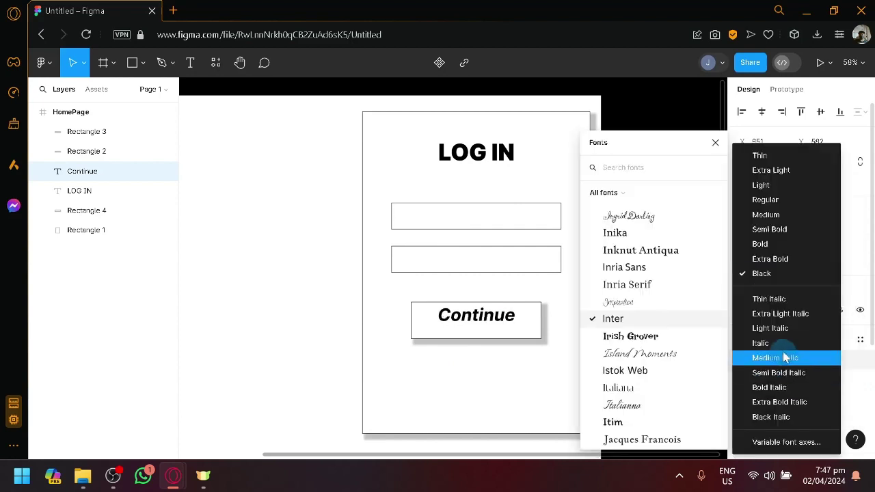
left_click(786, 200)
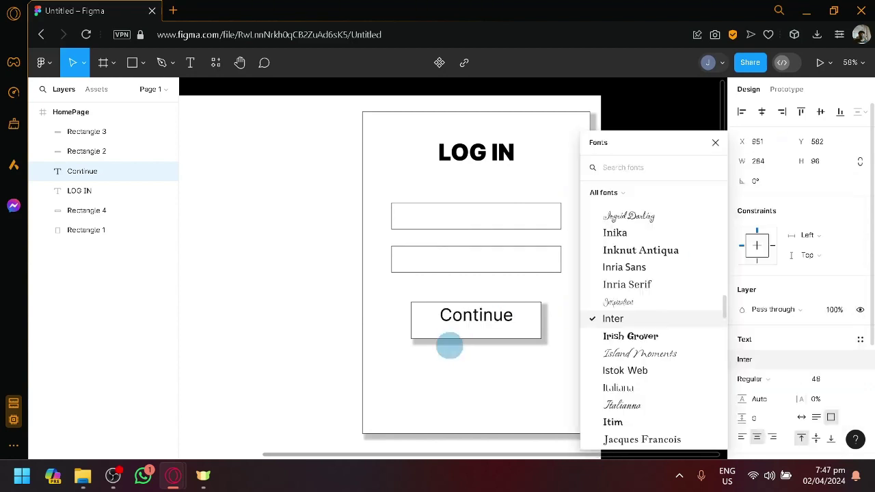
left_click(471, 315)
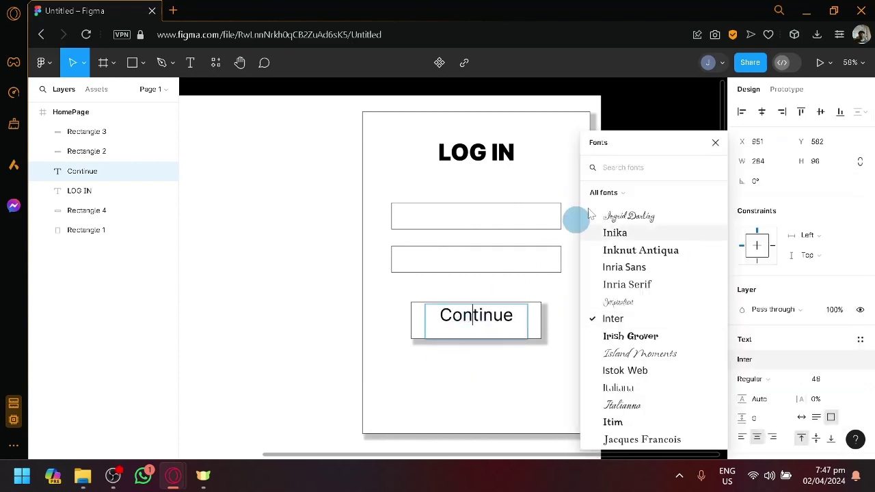
left_click(716, 140)
key("Escape")
left_click_drag(488, 320, 489, 324)
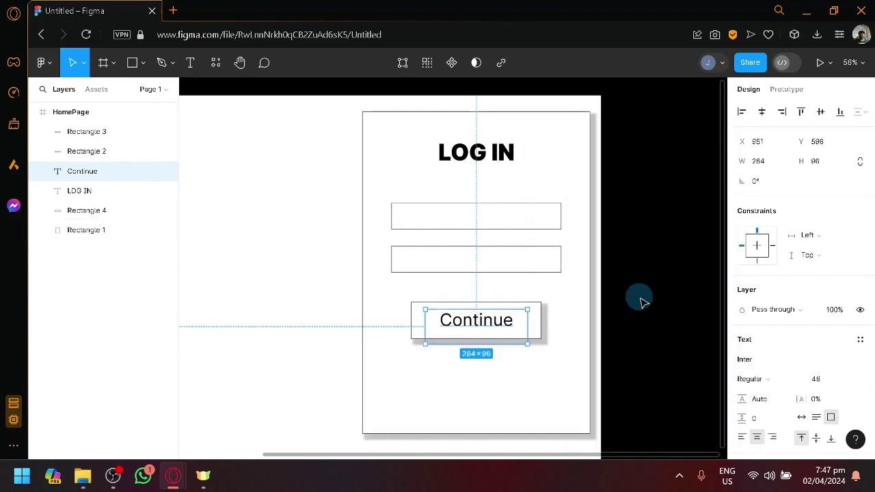
left_click(639, 299)
- Duplicate the HomePage frame and place the copy to the right of the original at the same height
scroll(642, 300, "down", 3)
left_click_drag(664, 324, 701, 247)
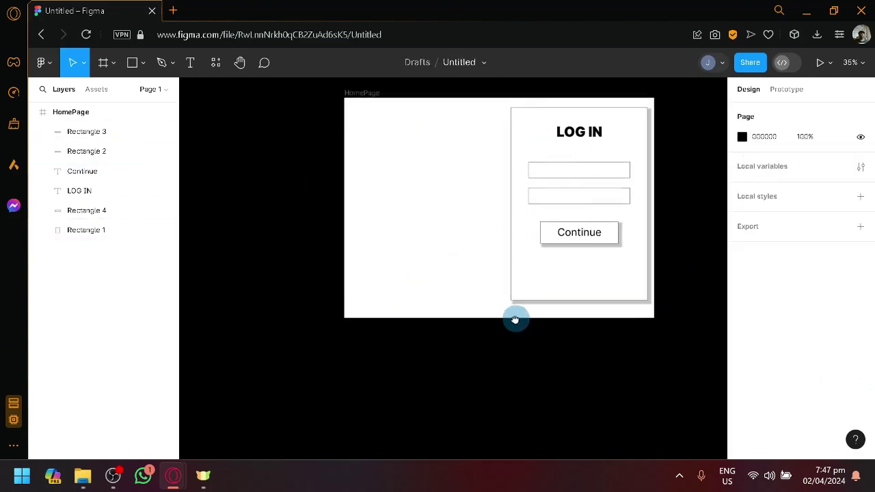
left_click_drag(515, 319, 468, 326)
left_click_drag(546, 412, 472, 404)
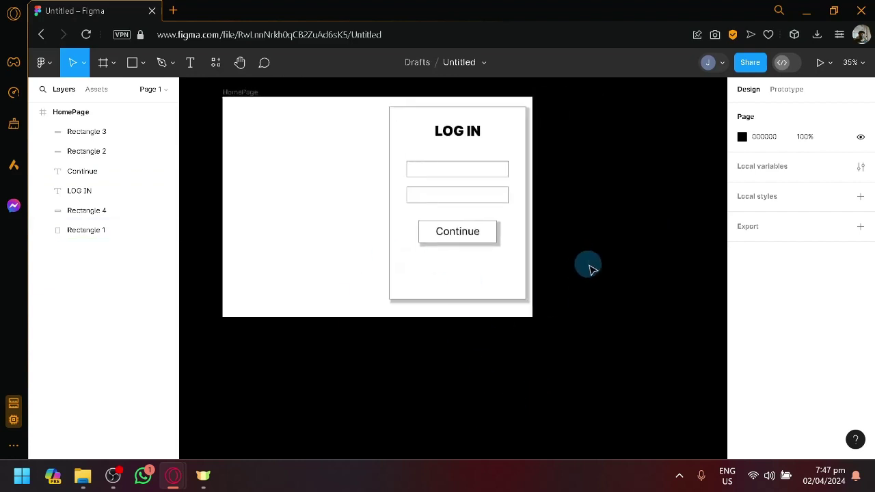
scroll(592, 269, "down", 3)
left_click_drag(592, 269, 458, 298)
left_click(416, 284)
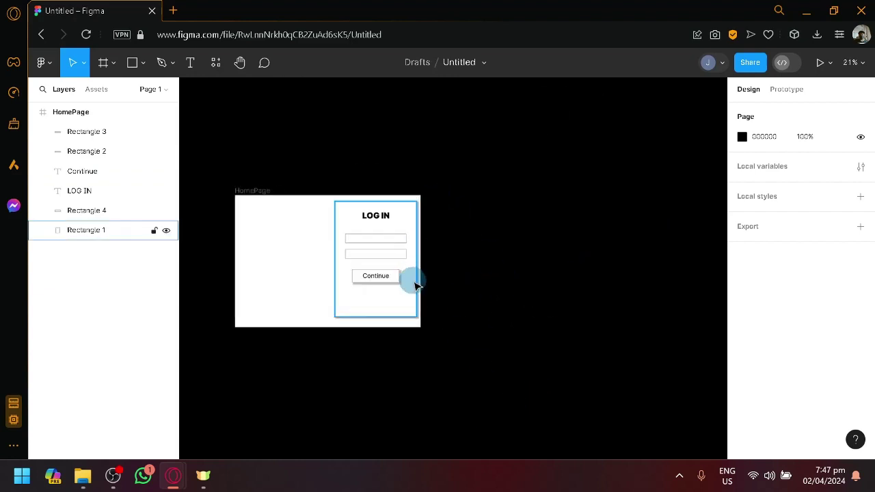
left_click(439, 283)
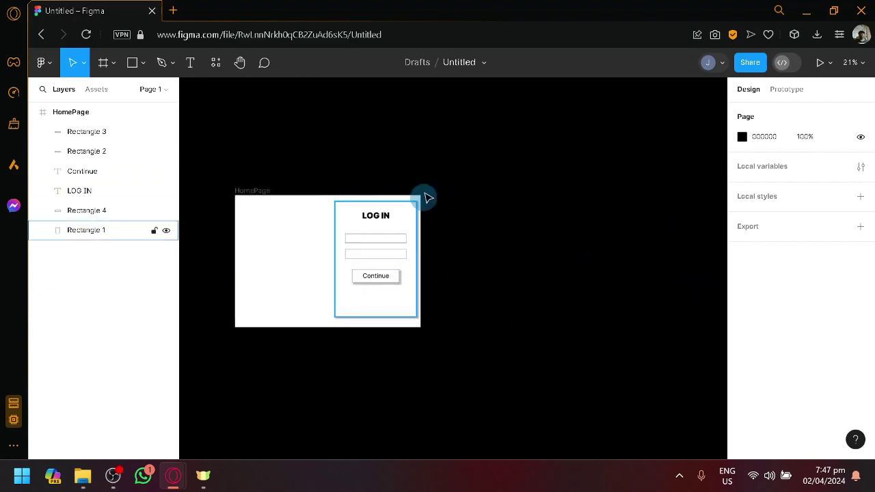
left_click_drag(601, 234, 565, 243)
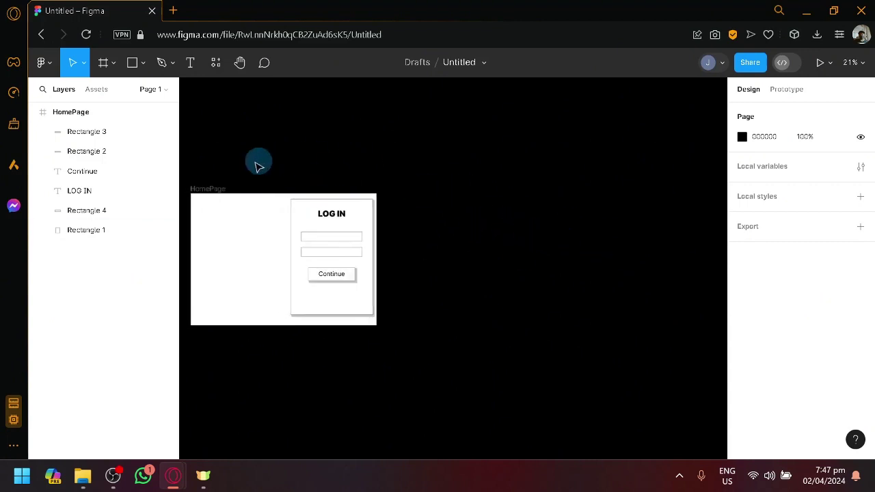
left_click(219, 194)
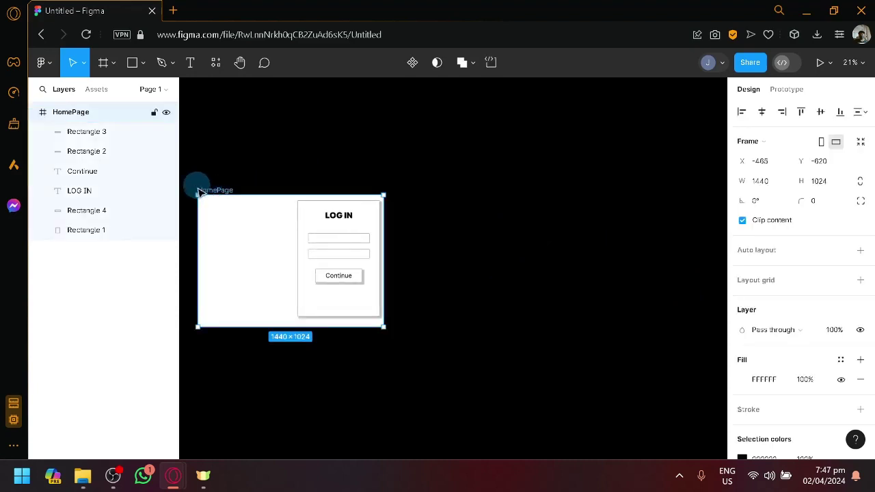
left_click(289, 171)
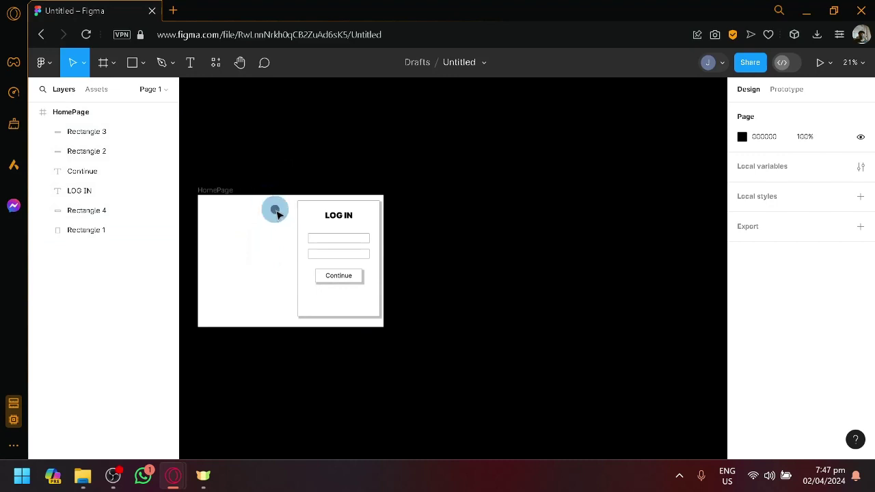
left_click_drag(262, 278, 242, 276)
left_click(227, 191)
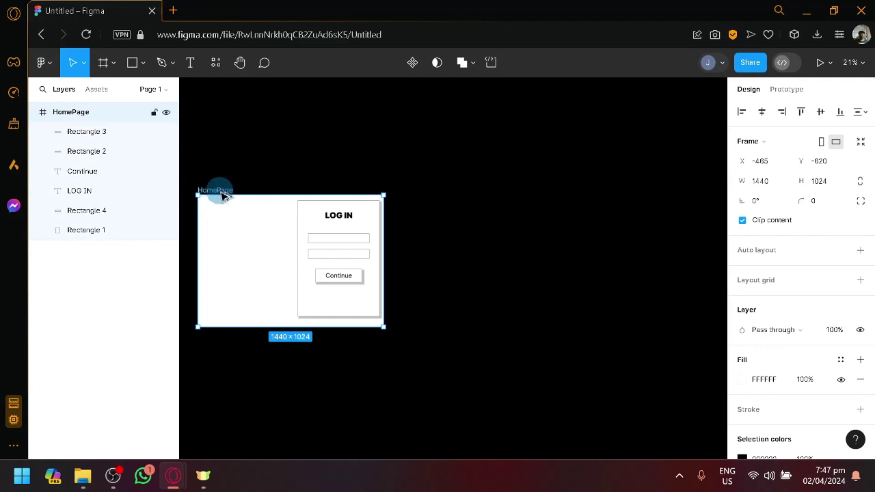
left_click_drag(224, 195, 434, 191)
left_click(480, 383)
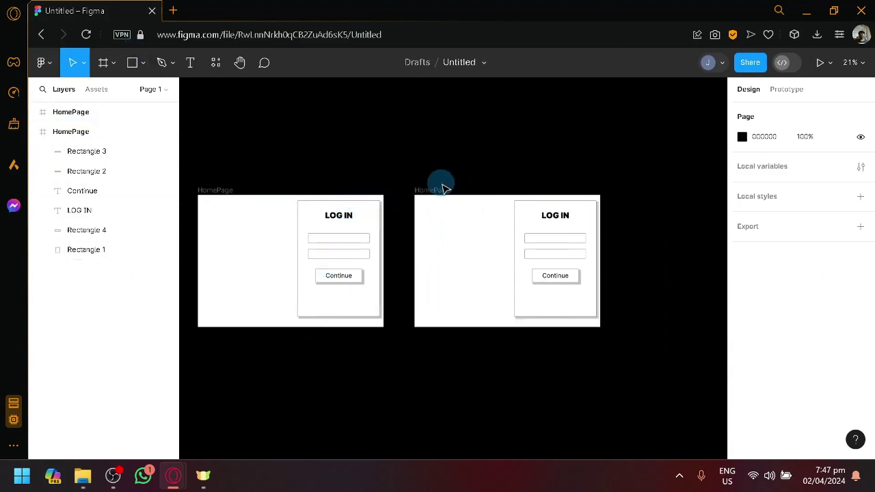
- Add a new 1440×1024 Desktop frame and place it directly below the original HomePage frame
key("f")
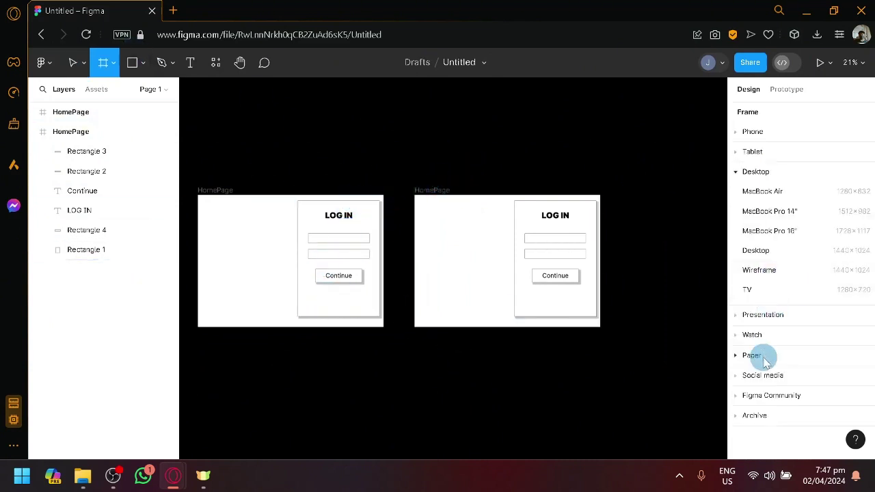
left_click(767, 250)
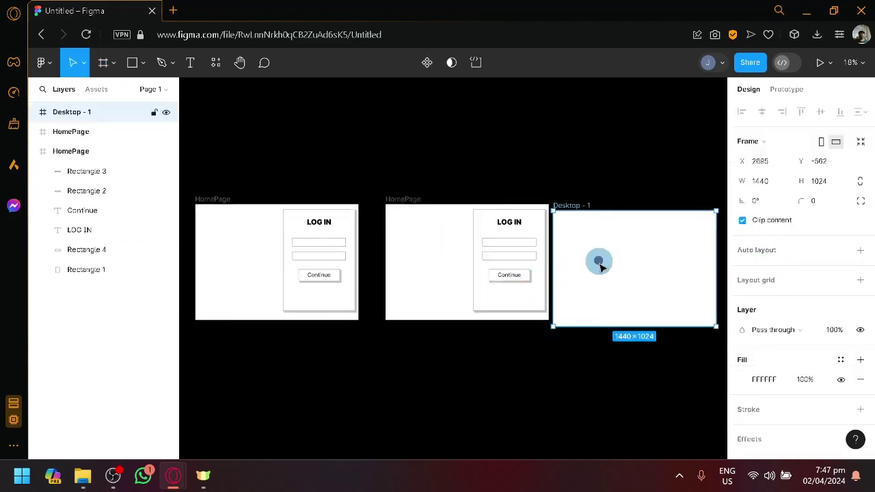
left_click_drag(599, 264, 247, 389)
left_click(435, 355)
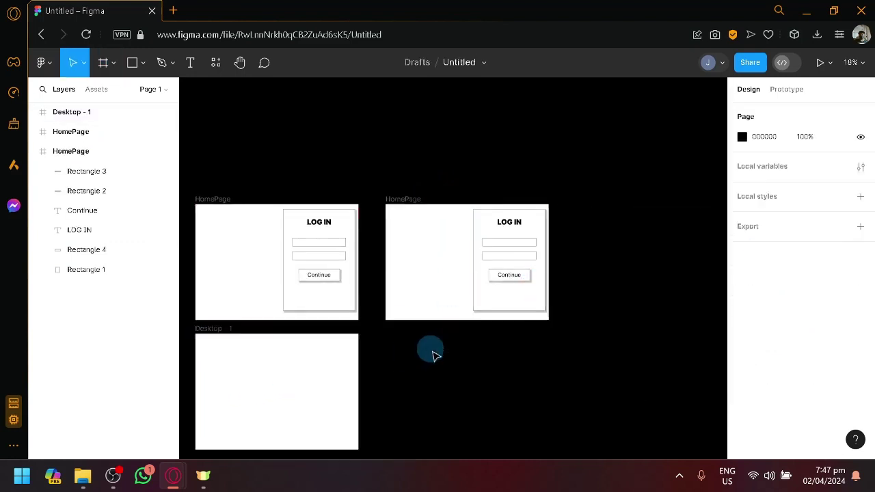
- Move the duplicate HomePage frame closer to the original, to about X 1064
left_click_drag(454, 371, 526, 339)
scroll(526, 335, "up", 2)
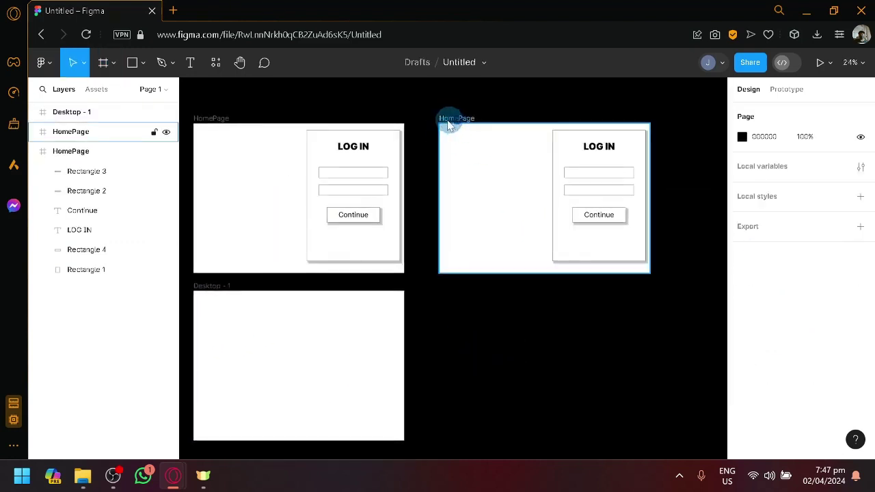
left_click_drag(448, 123, 427, 122)
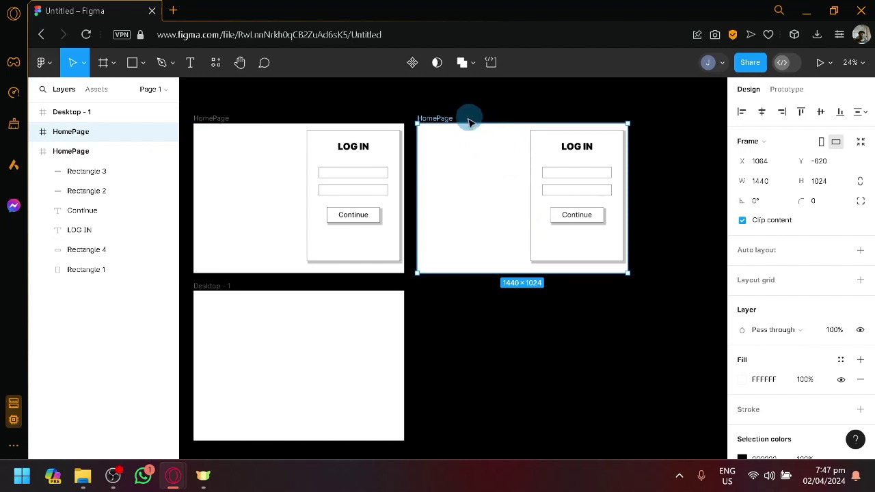
left_click(504, 212)
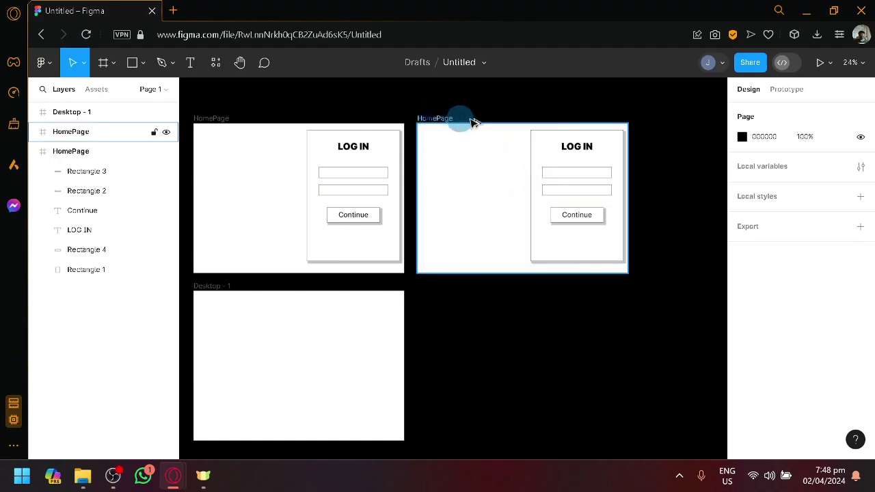
left_click_drag(475, 122, 491, 107)
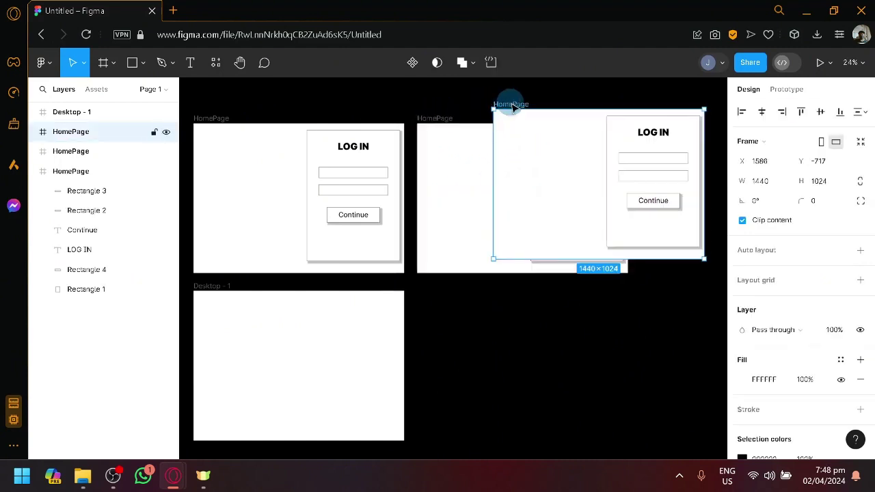
key("Delete")
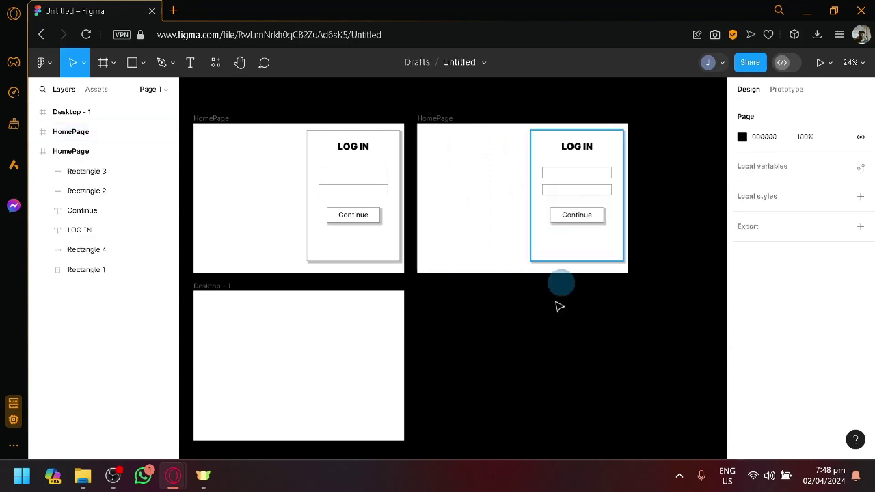
- Rename the duplicate frame Page 2 and stretch its login panel leftwards to span almost the whole frame
double_click(443, 119)
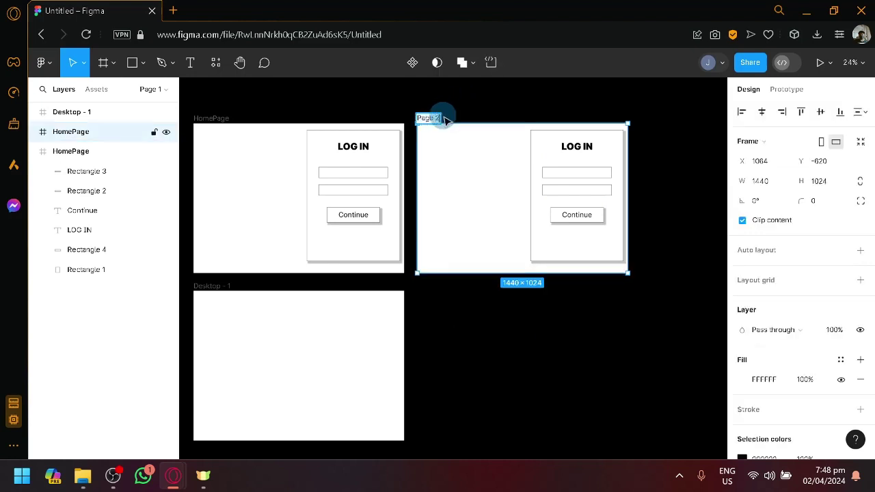
type("Page 2")
left_click(514, 128)
left_click(540, 162)
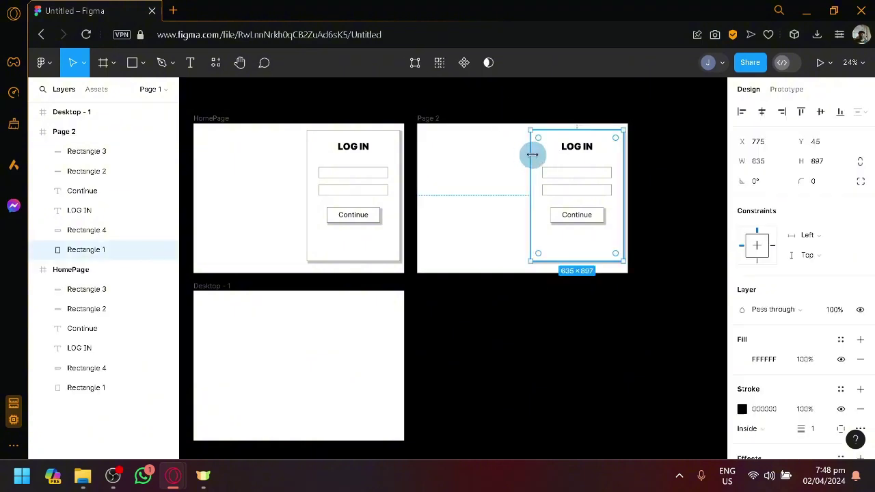
left_click_drag(531, 155, 424, 149)
- Move Page 2's LOG IN heading into the panel's upper-left corner and change its text to HOME
left_click(581, 146)
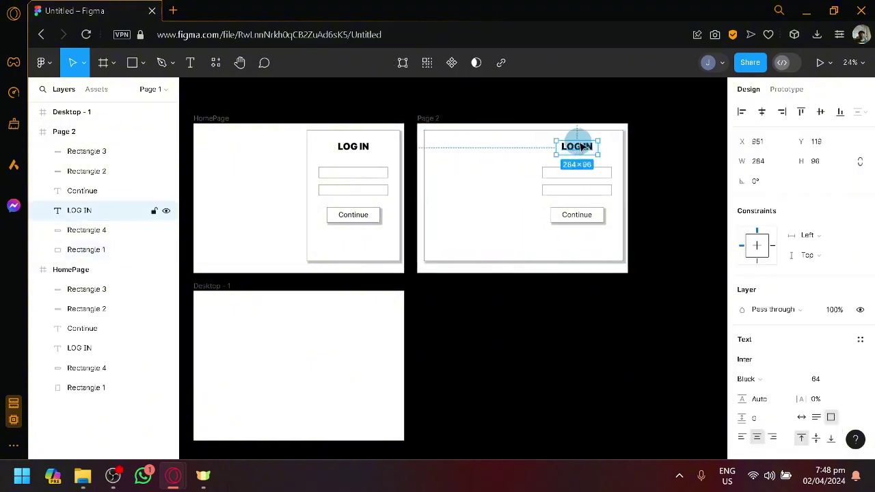
left_click_drag(581, 146, 446, 137)
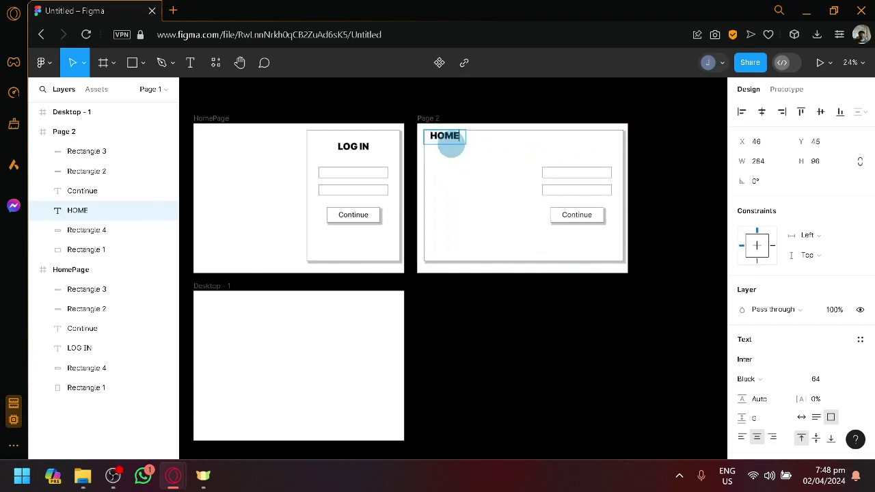
key("Escape")
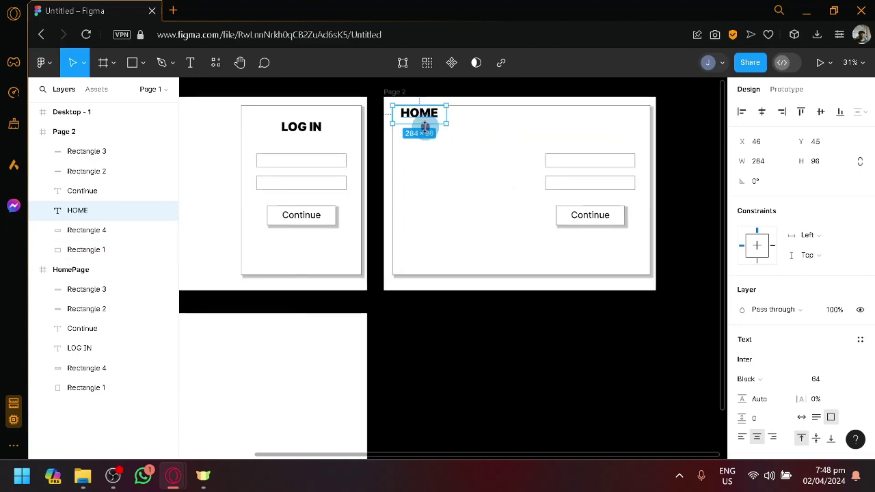
left_click_drag(423, 118, 432, 123)
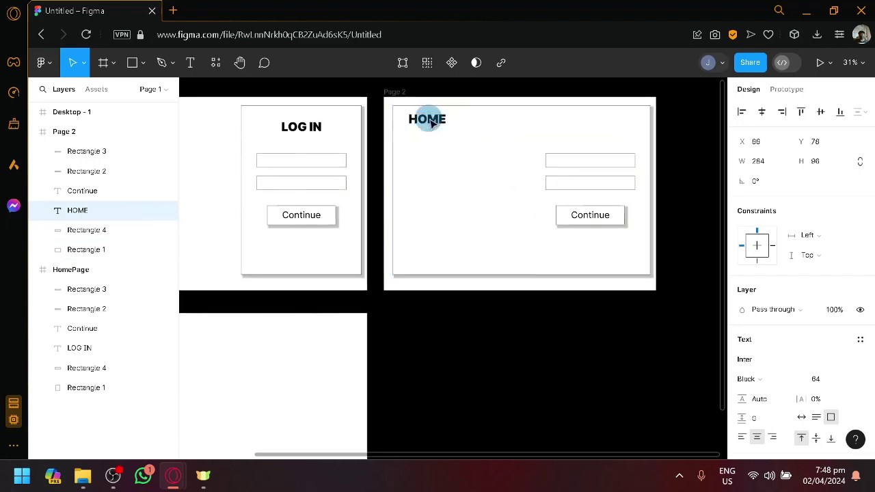
- Move Page 2's upper input rectangle under the HOME heading and enlarge it to about 473×368
left_click(599, 172)
left_click_drag(596, 165, 469, 199)
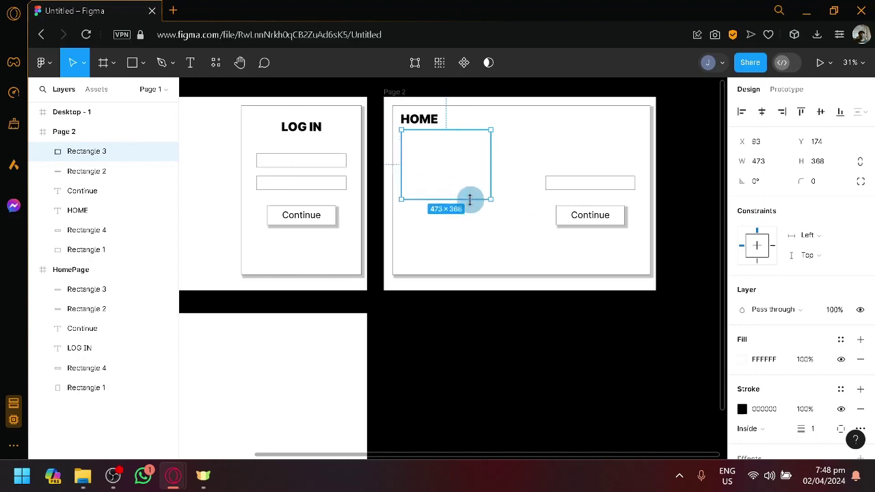
left_click(526, 212)
- Delete the Continue label from Page 2
left_click(596, 217)
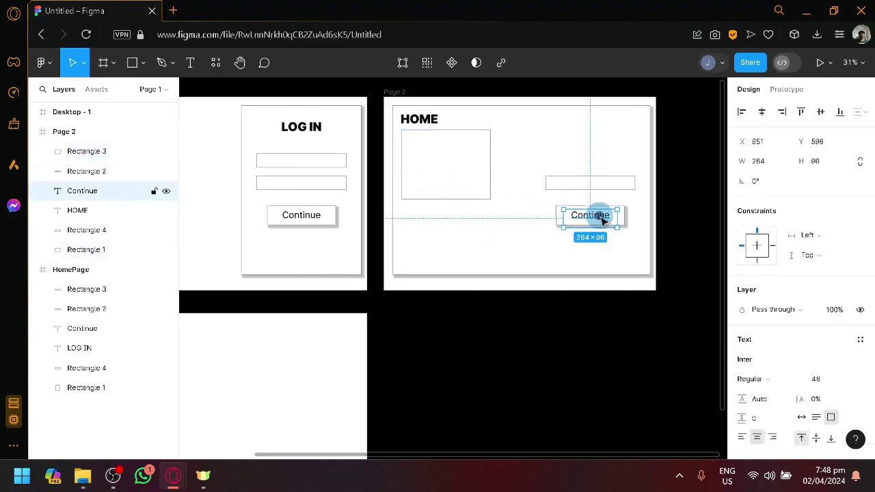
left_click_drag(603, 221, 618, 399)
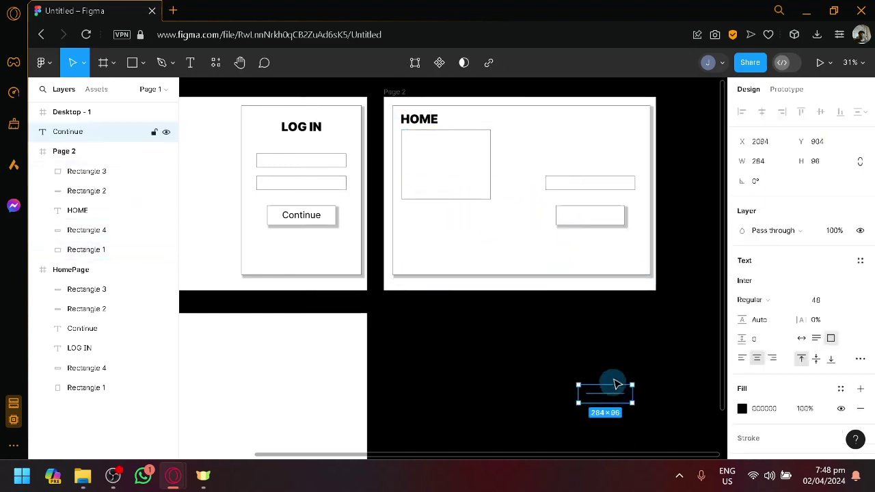
key("Delete")
- Enlarge Page 2's button rectangle to about 706×305 beneath the first rectangle, and the remaining input rectangle to about 473×296 in the panel's lower-right area
left_click_drag(590, 216, 448, 230)
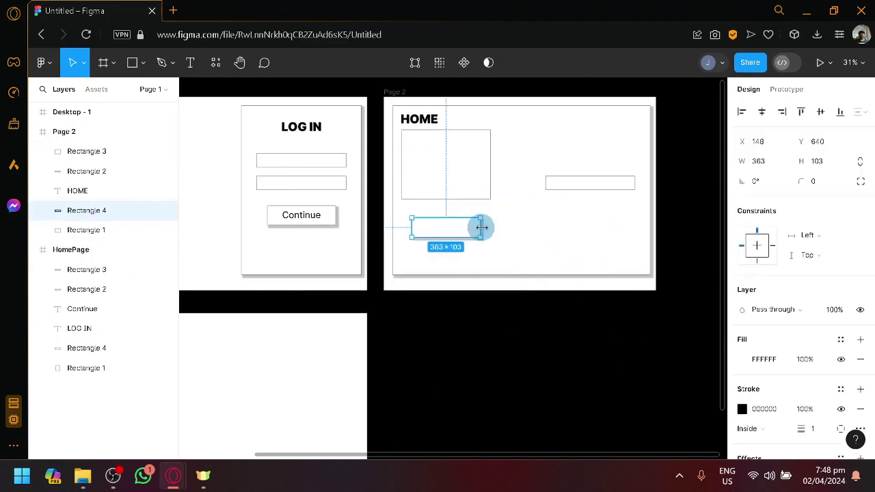
left_click_drag(519, 235, 526, 219)
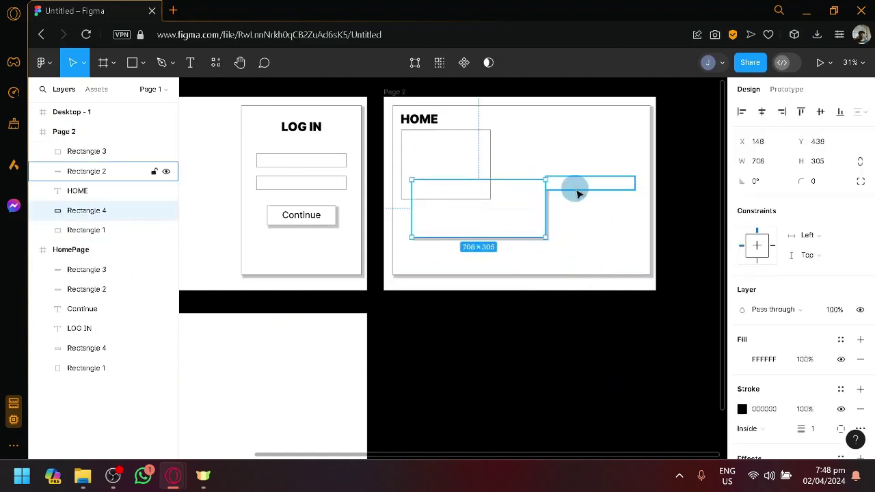
left_click_drag(583, 183, 598, 167)
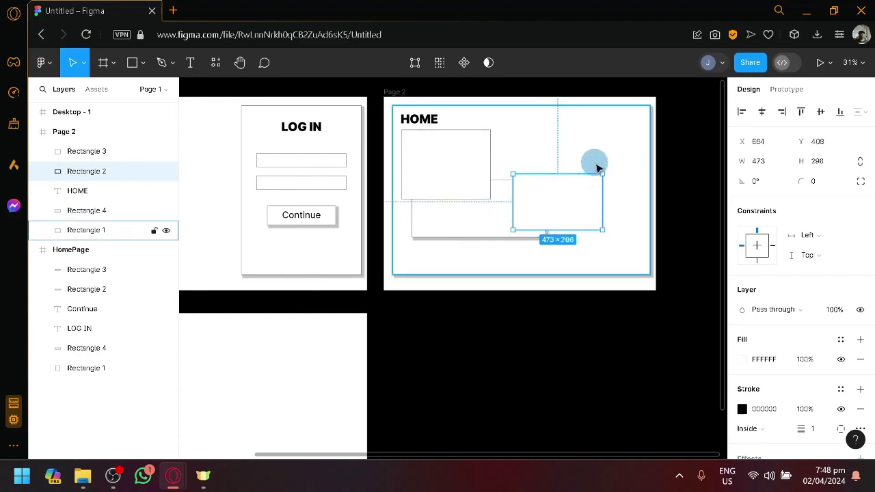
left_click_drag(572, 205, 612, 240)
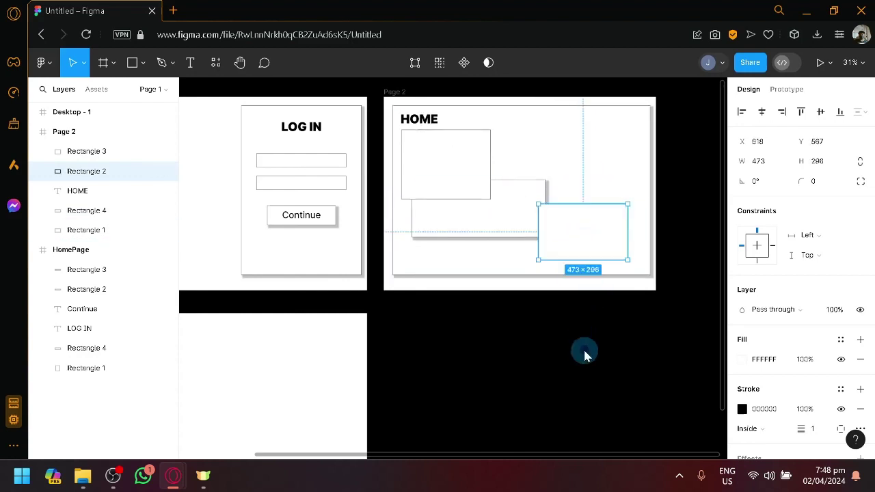
- Shift the shadowed middle rectangle on Page 2 right and slightly up, between the other two rectangles to form a diagonal cascade
left_click(584, 352)
left_click(490, 231)
left_click_drag(491, 236, 524, 233)
left_click(537, 297)
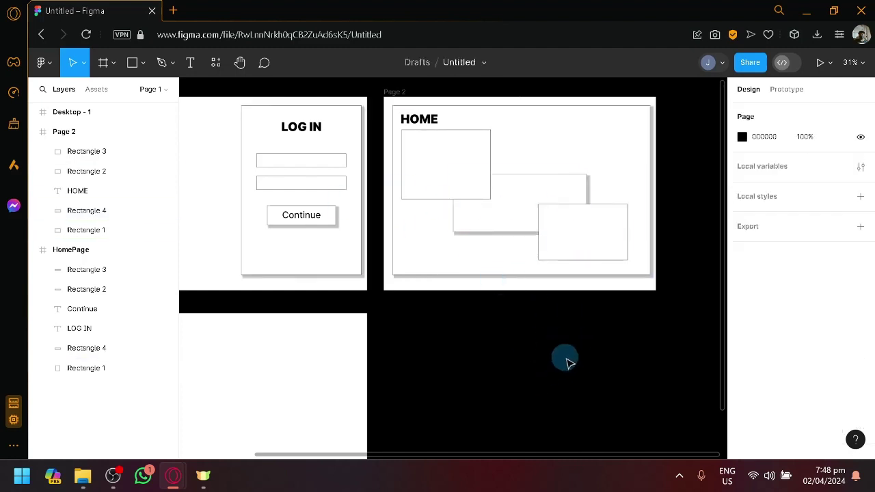
- Move the empty Desktop - 1 frame to the right of Page 2, aligned in one row with the other frames
scroll(596, 376, "down", 3)
left_click_drag(597, 377, 507, 336)
left_click_drag(294, 353, 627, 223)
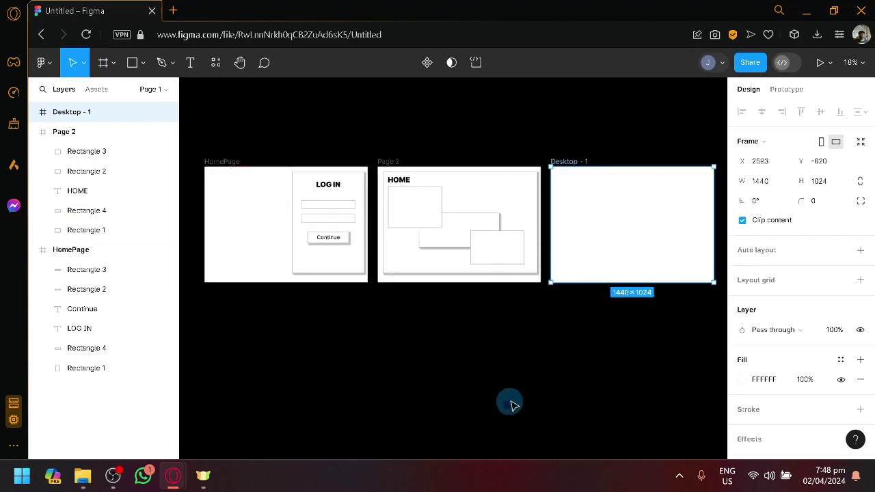
left_click(512, 403)
scroll(512, 403, "down", 1)
left_click_drag(511, 403, 495, 399)
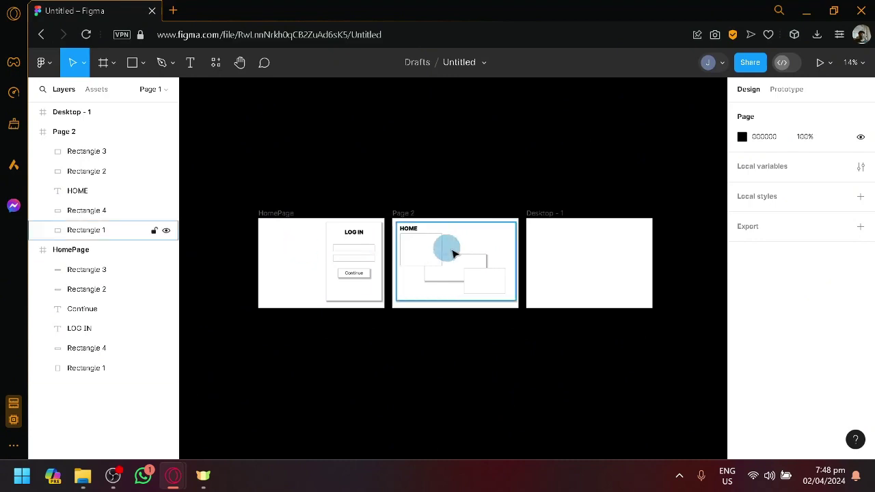
- Return to the recent files and open the other Untitled design file, the one containing many screens from the team project
left_click(41, 63)
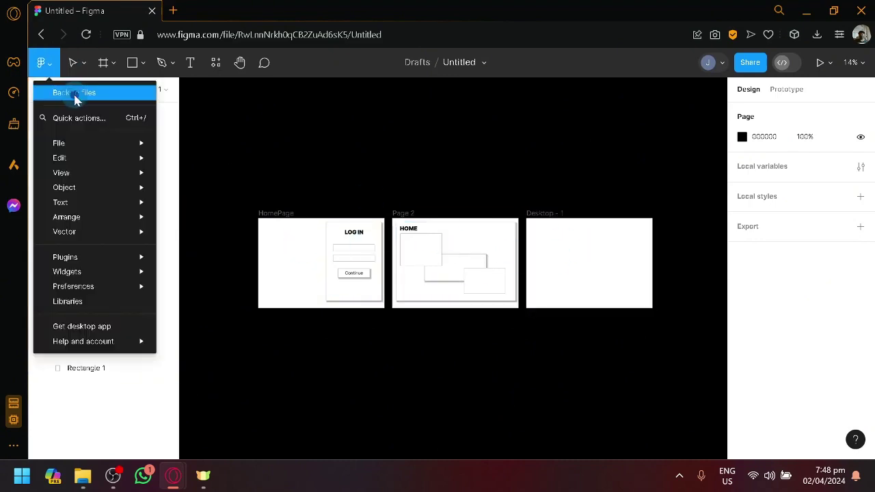
left_click(69, 92)
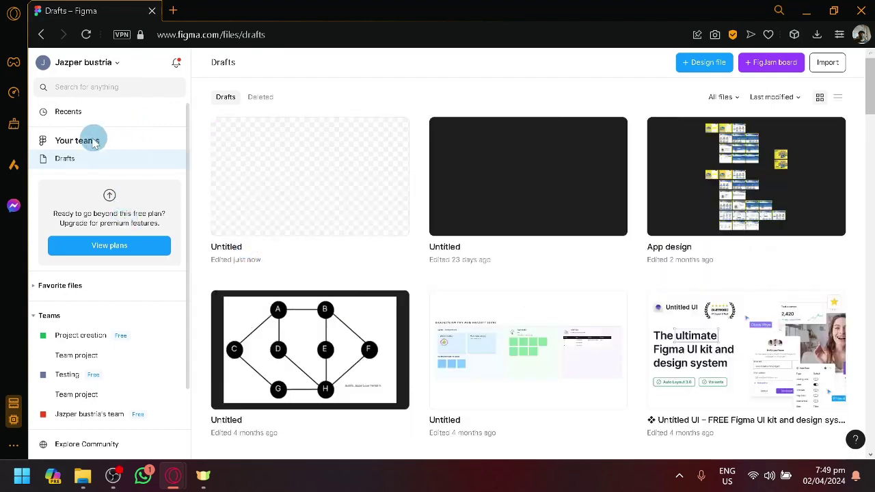
left_click_drag(67, 111, 71, 112)
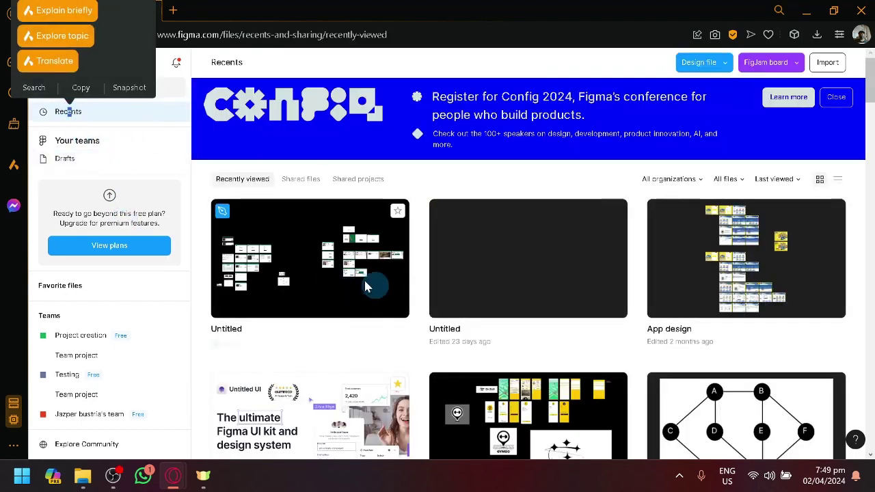
double_click(359, 281)
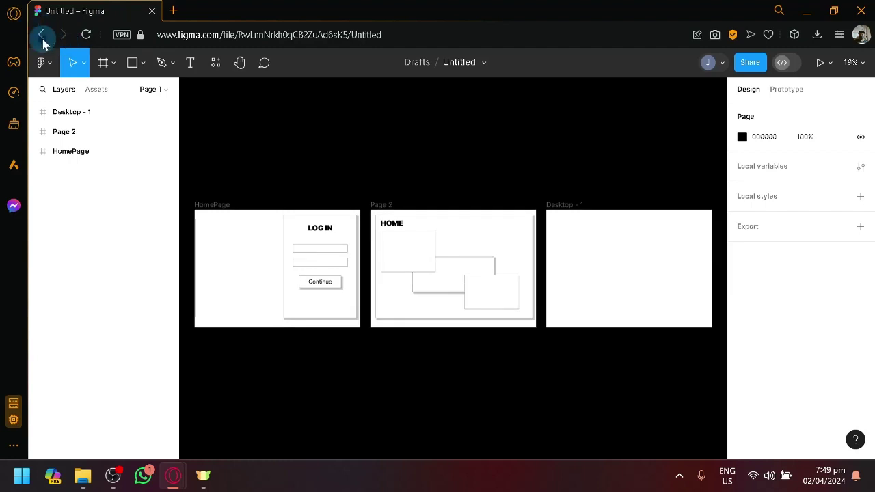
left_click(41, 36)
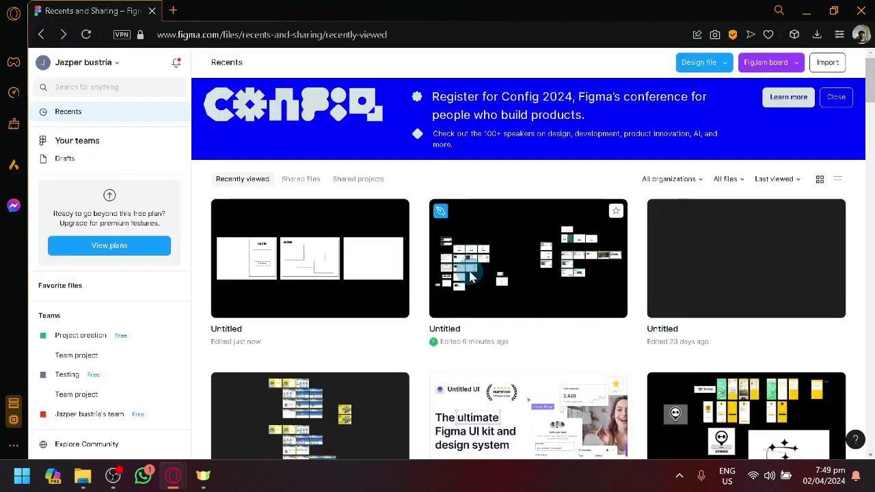
left_click(481, 273)
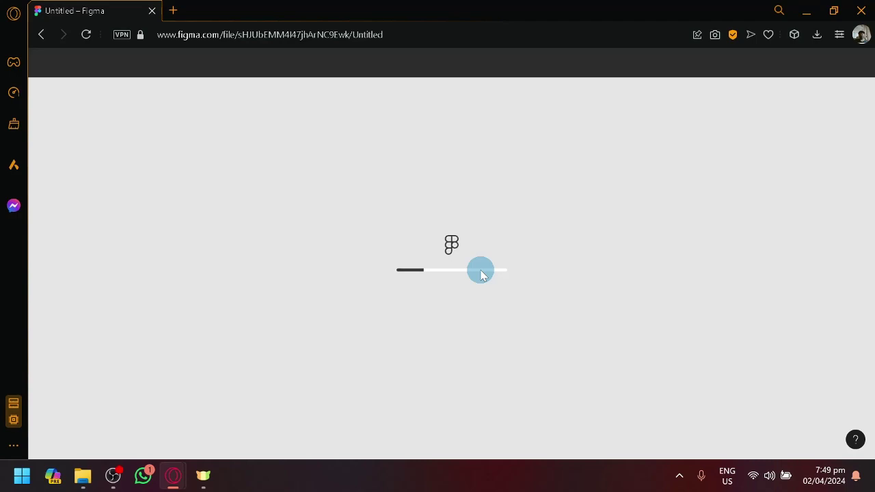
- Examine the manager frames of the sample project: the show list HomePage, the Add your own Gig form and the gig booking page
scroll(482, 275, "up", 10)
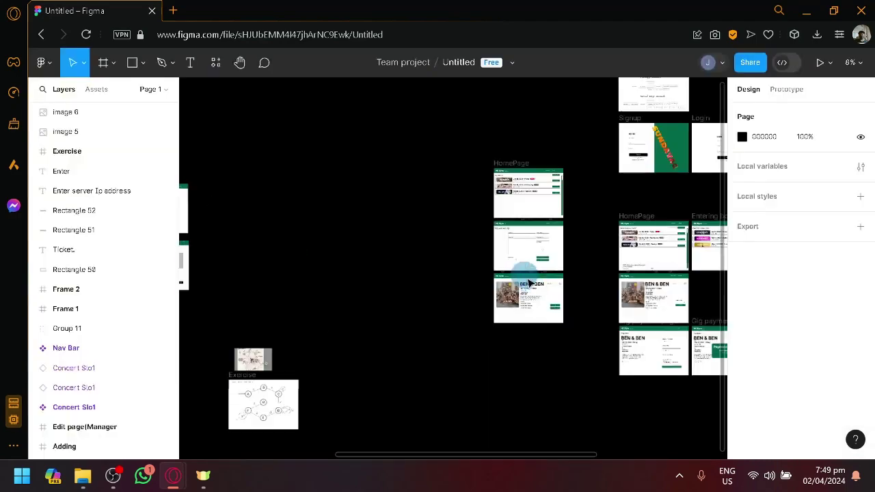
scroll(560, 311, "up", 6)
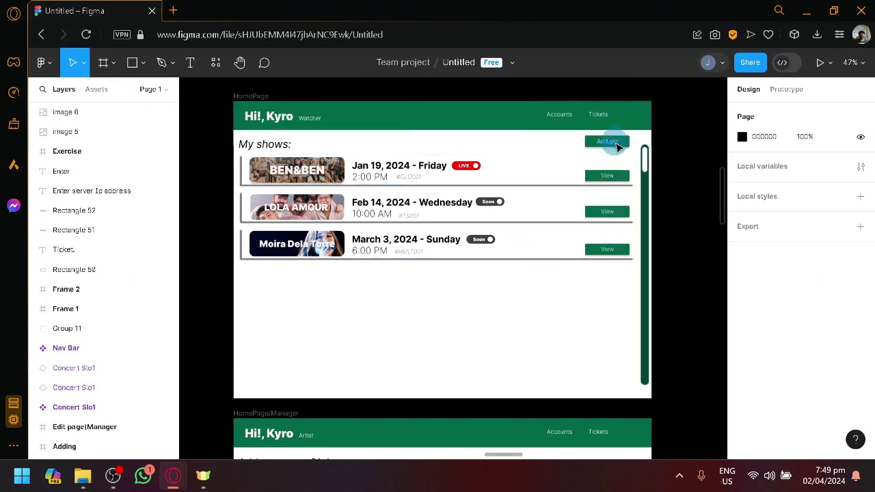
scroll(420, 327, "down", 5)
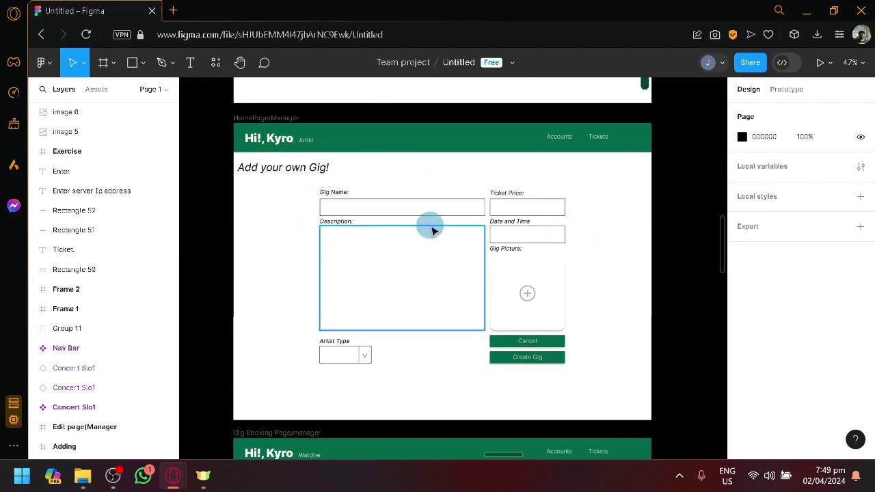
scroll(617, 238, "down", 4)
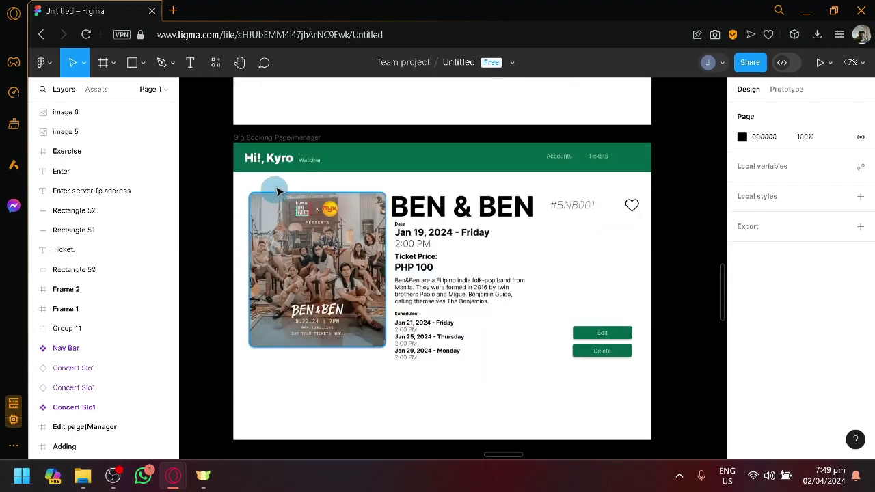
scroll(527, 205, "up", 5)
scroll(536, 218, "up", 5)
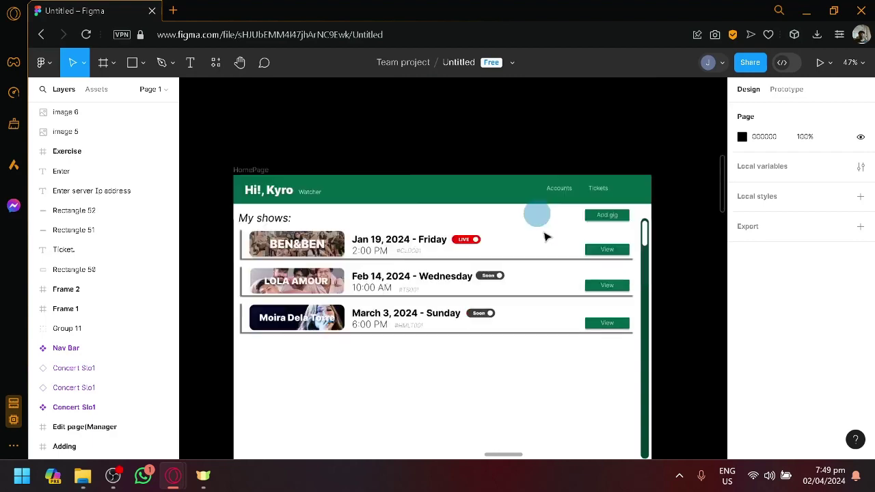
scroll(494, 178, "down", 1)
scroll(608, 198, "down", 10)
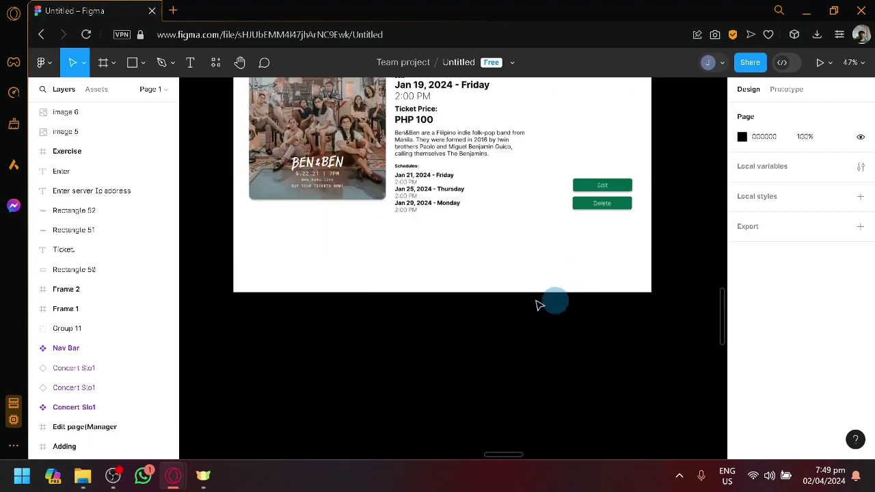
scroll(533, 273, "up", 3)
scroll(590, 280, "down", 6)
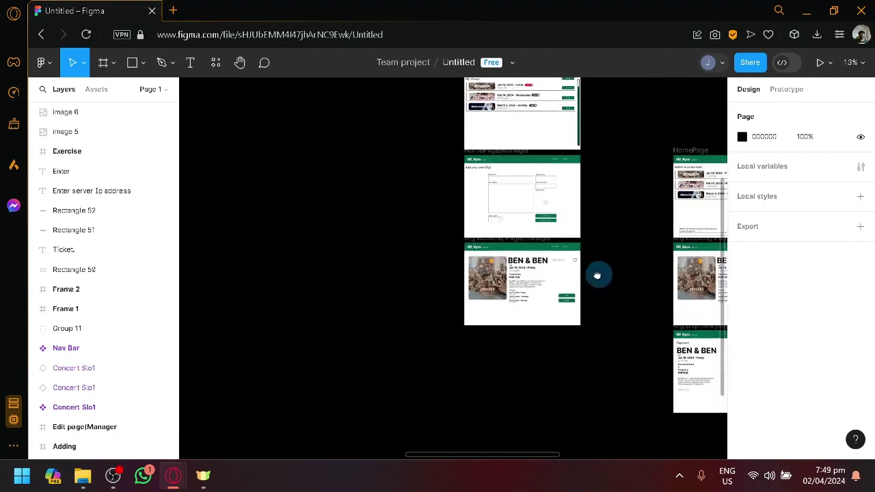
scroll(600, 278, "up", 6)
left_click_drag(484, 343, 593, 303)
scroll(578, 300, "up", 4)
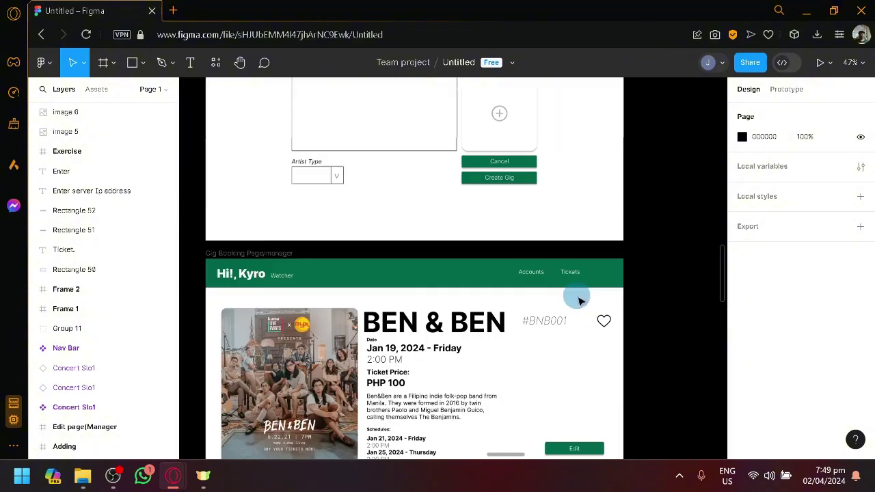
scroll(428, 227, "down", 5)
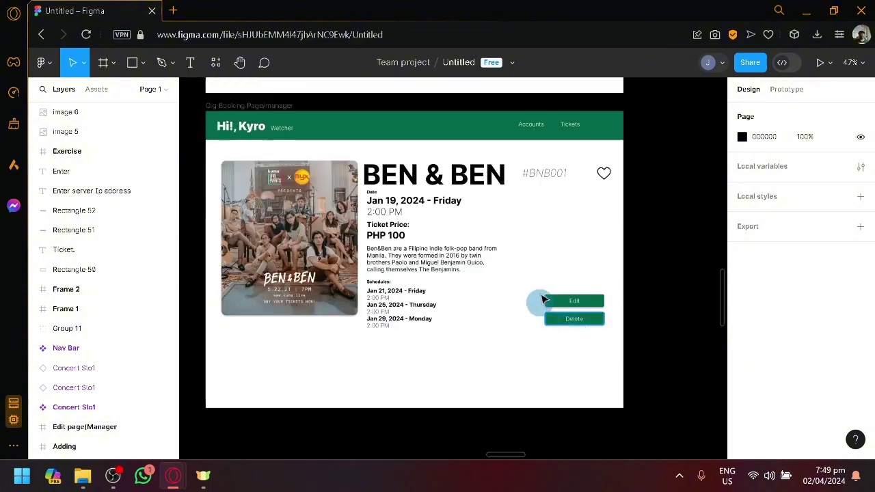
scroll(638, 266, "down", 4)
- Examine the watcher HomePage, Gig Booking Page and Entering booked show frames in the sample project
left_click_drag(694, 256, 318, 307)
left_click_drag(442, 174, 330, 353)
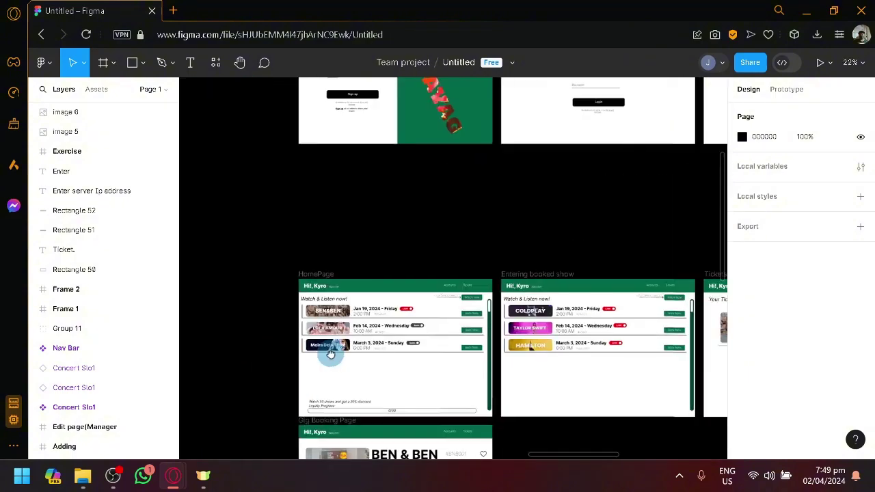
left_click_drag(353, 229, 337, 167)
scroll(366, 248, "up", 3)
left_click_drag(358, 252, 422, 186)
scroll(630, 292, "down", 2)
scroll(471, 276, "left", 2)
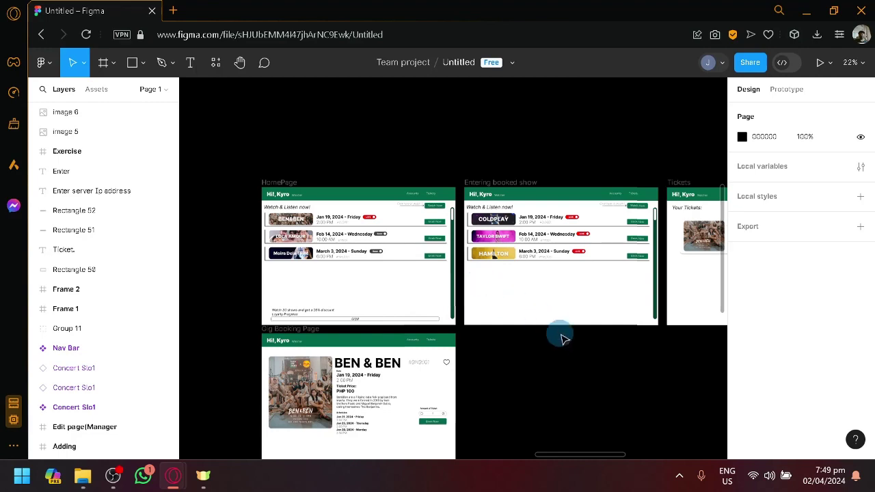
left_click_drag(581, 359, 363, 381)
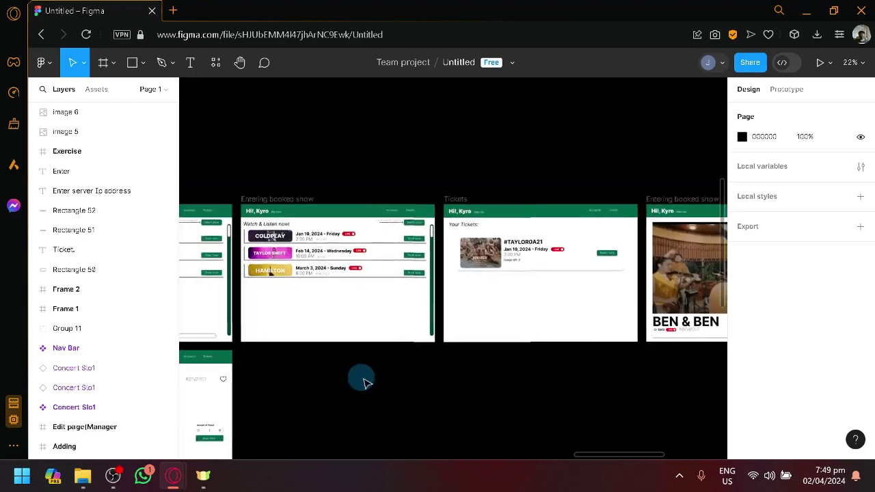
scroll(554, 246, "up", 5)
scroll(427, 238, "down", 2)
- Examine the Tickets frame, the live booked-show frame and the overall arrangement of the sample project's screens
left_click_drag(390, 322, 601, 343)
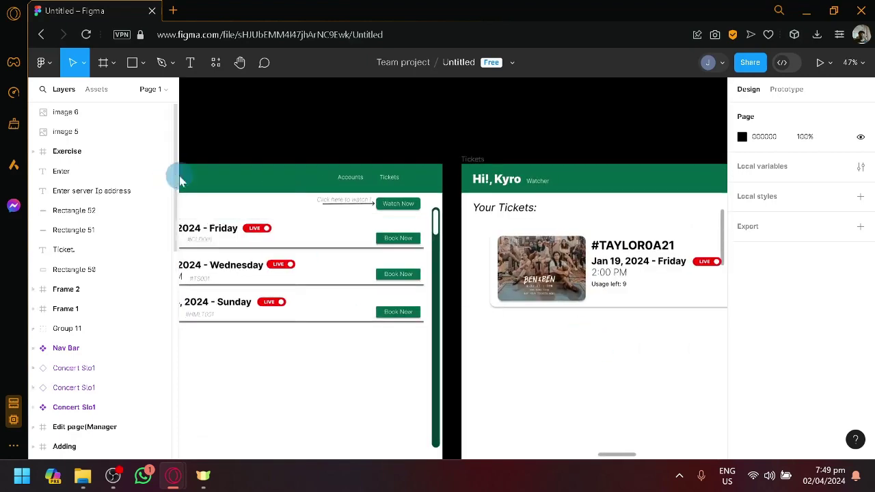
left_click_drag(292, 204, 395, 203)
scroll(396, 203, "left", 3)
scroll(490, 265, "right", 8)
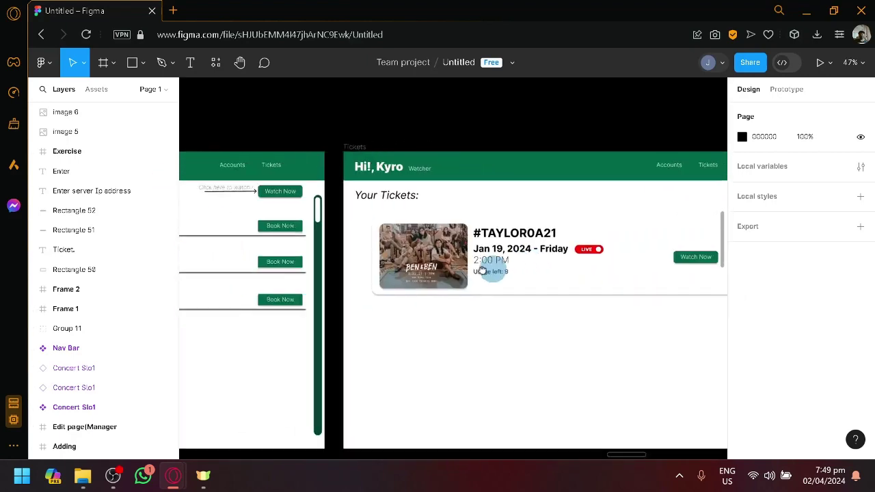
scroll(232, 205, "left", 8)
scroll(591, 275, "right", 10)
scroll(619, 234, "down", 2)
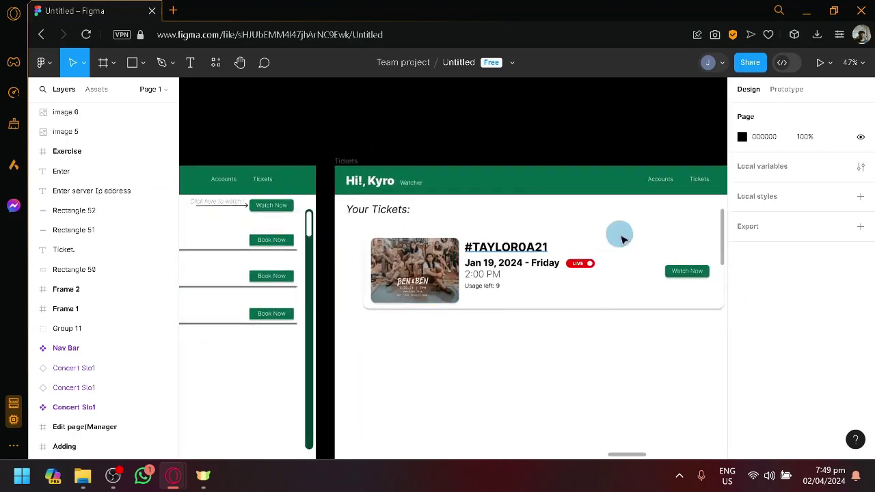
scroll(412, 170, "left", 3)
scroll(387, 179, "left", 2)
scroll(386, 180, "up", 1)
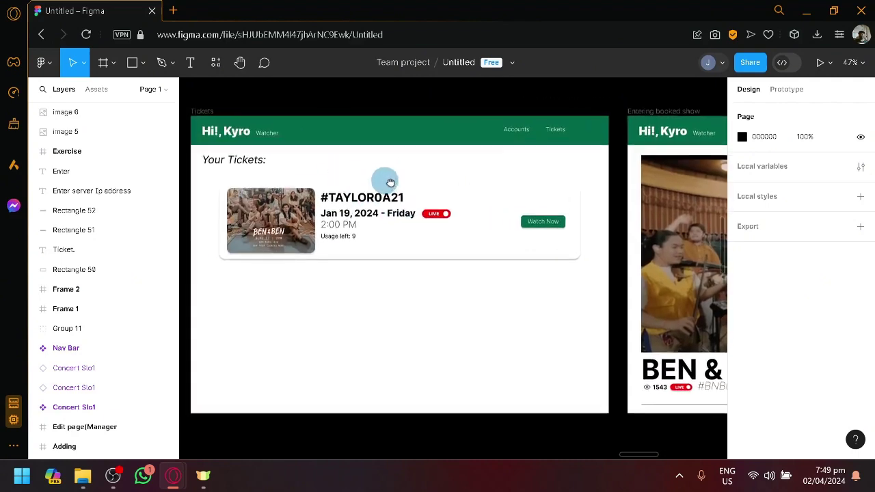
scroll(608, 199, "down", 3)
left_click_drag(608, 199, 377, 218)
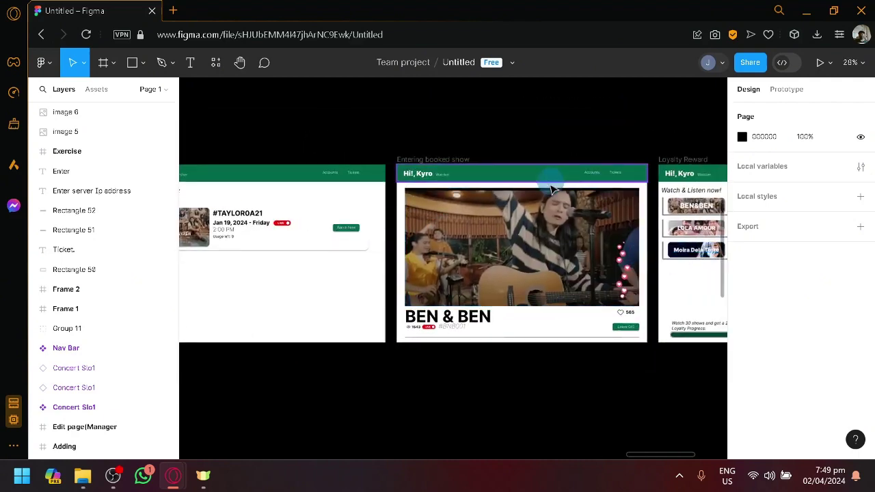
left_click_drag(552, 182, 319, 170)
scroll(448, 198, "down", 4)
scroll(388, 233, "left", 5)
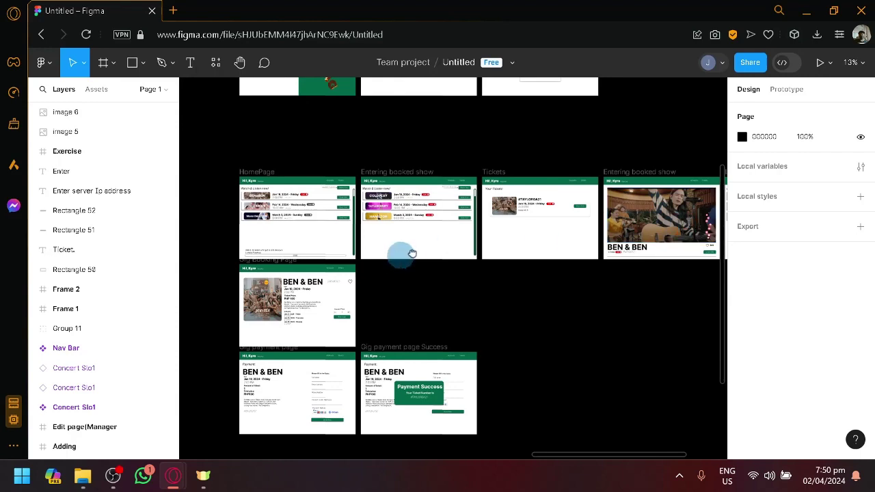
scroll(412, 253, "down", 2)
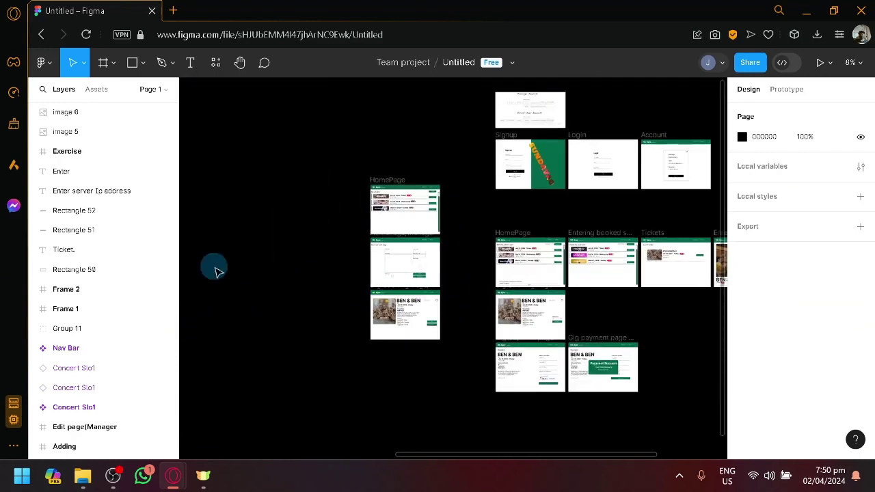